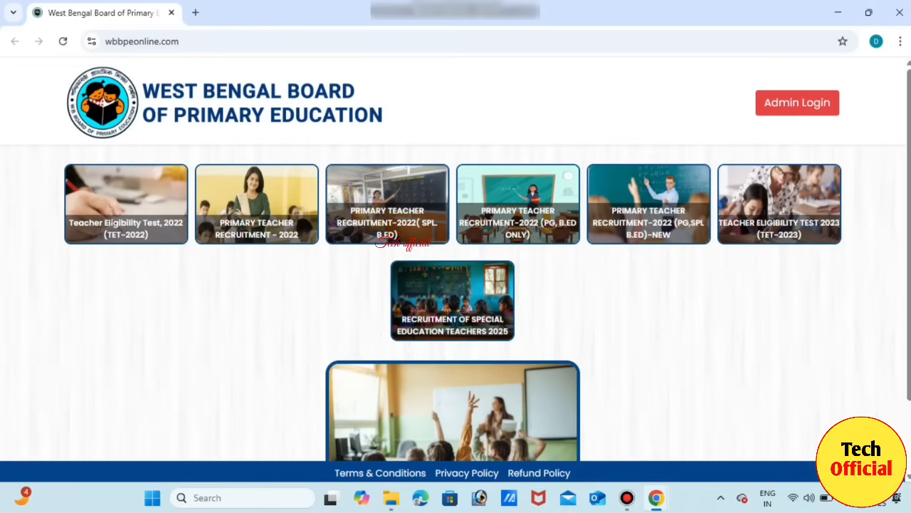
# Open the PRIMARY TEACHER RECRUITMENT 2025 notice board
pyautogui.scroll(-2, 455, 285)
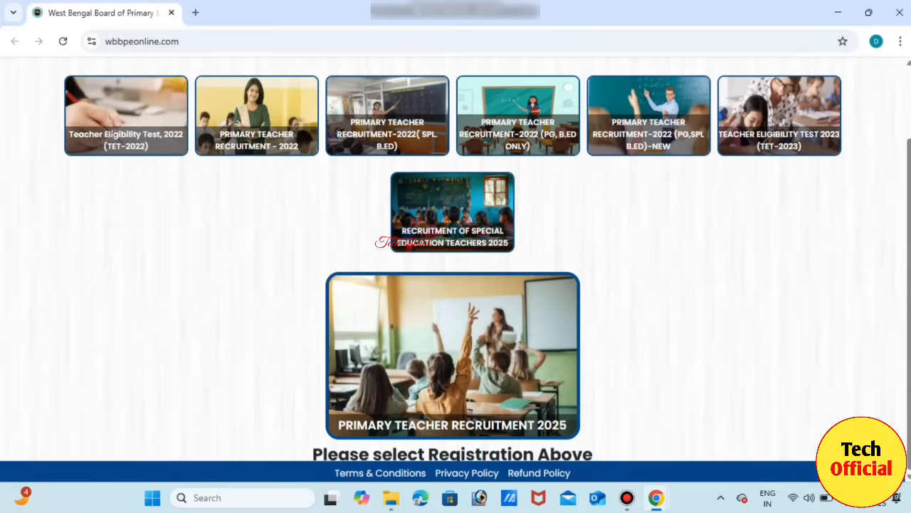
pyautogui.click(453, 356)
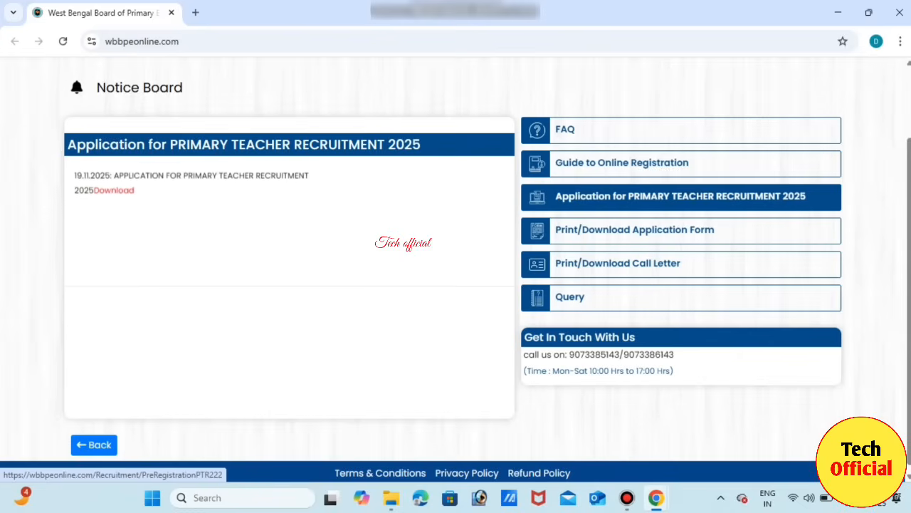
# Open the 2025 primary teacher application form and enter the candidate's TET roll number
pyautogui.click(680, 196)
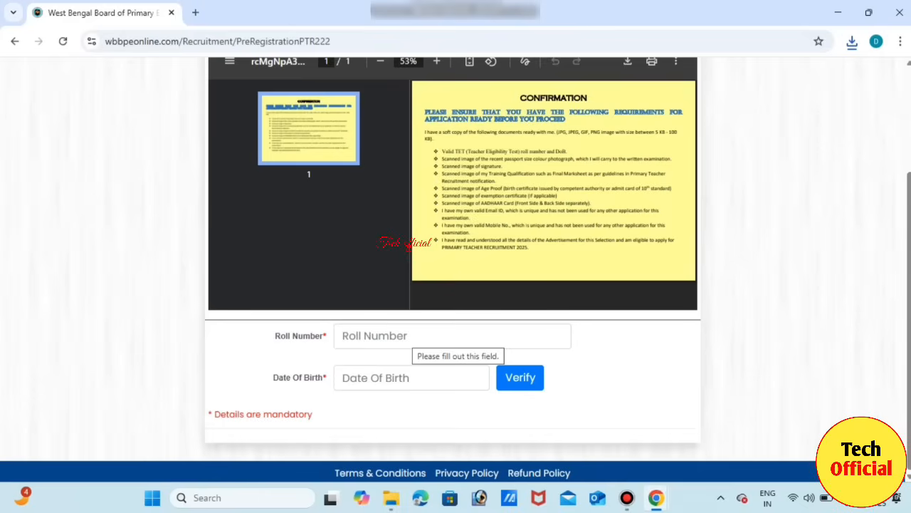
pyautogui.click(407, 337)
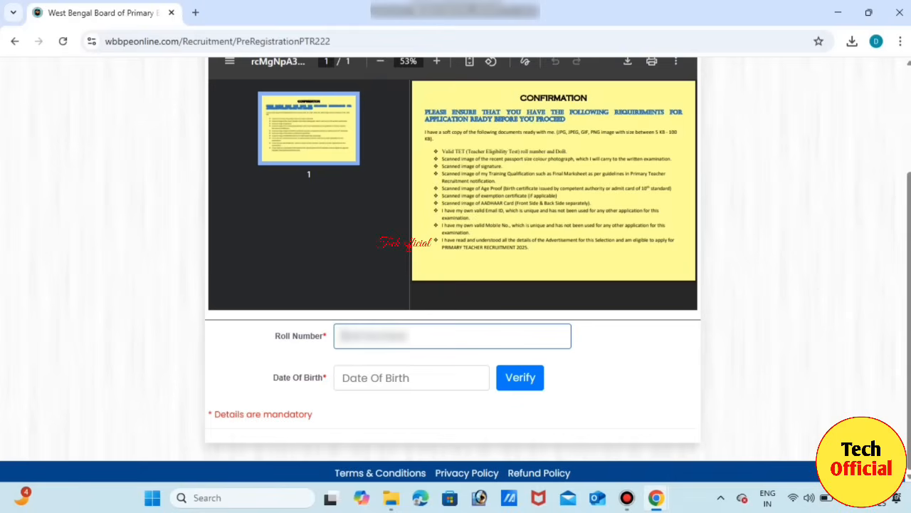
pyautogui.write('???')
# Pick the 1995 date of birth in the calendar and submit the details for verification
pyautogui.click(411, 378)
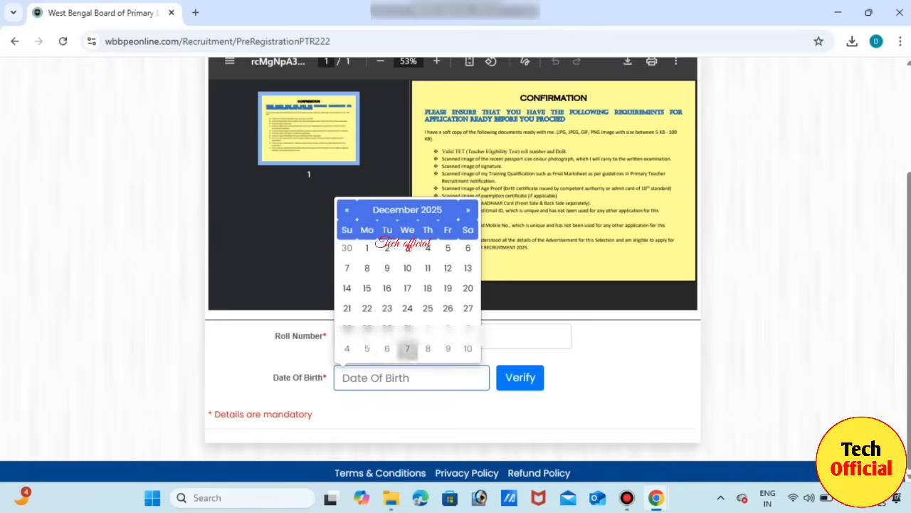
pyautogui.click(408, 210)
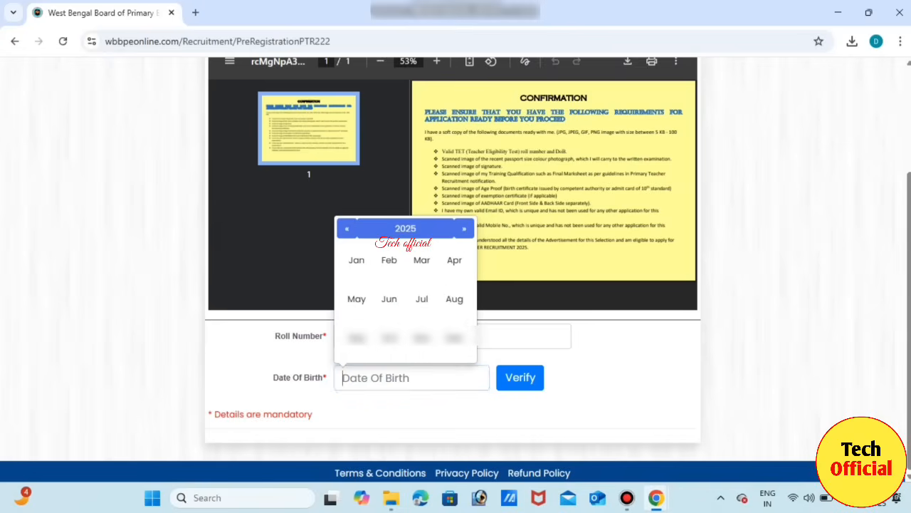
pyautogui.click(406, 229)
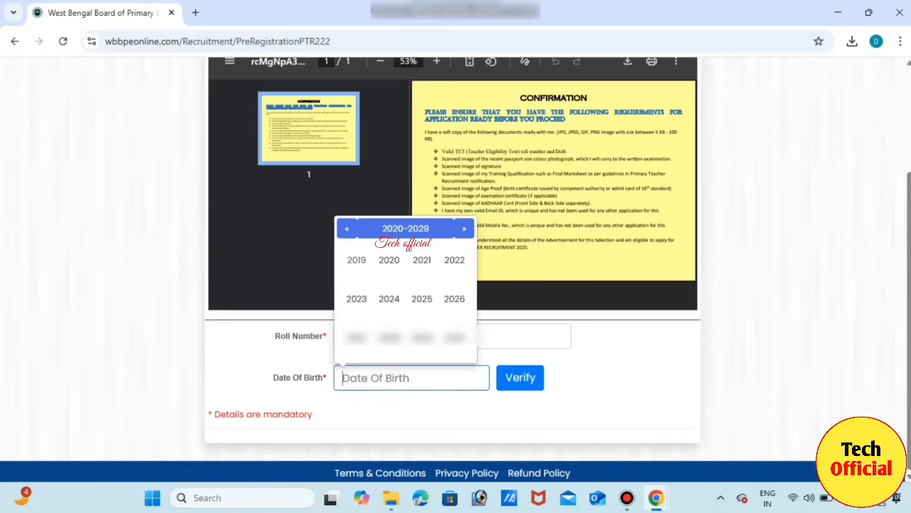
pyautogui.click(347, 229)
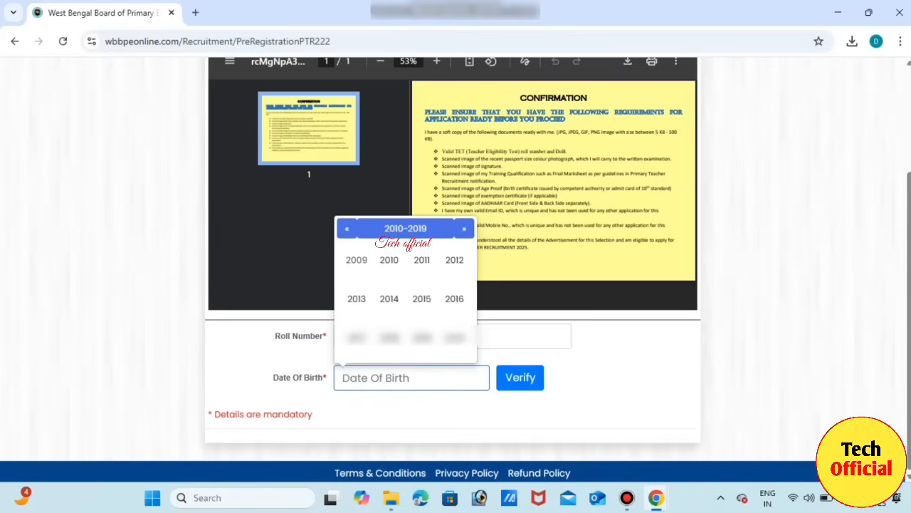
pyautogui.click(346, 229)
pyautogui.click(347, 229)
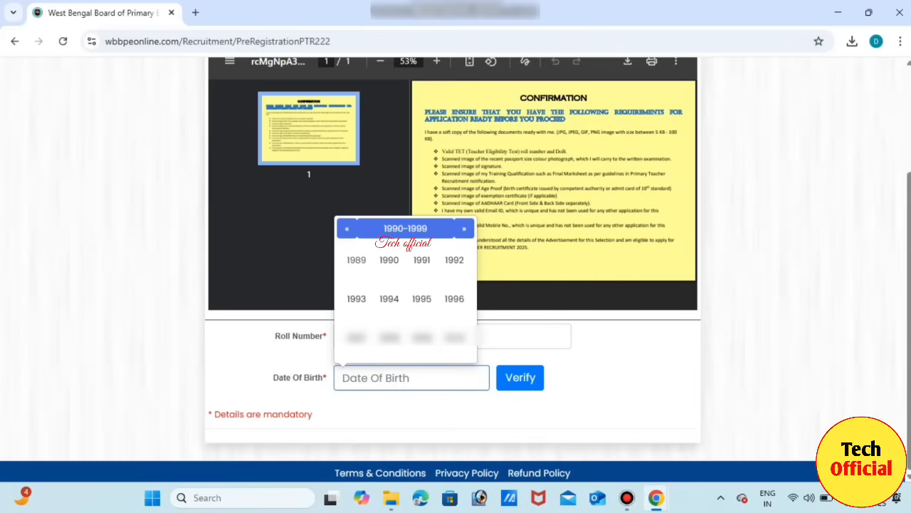
pyautogui.click(421, 299)
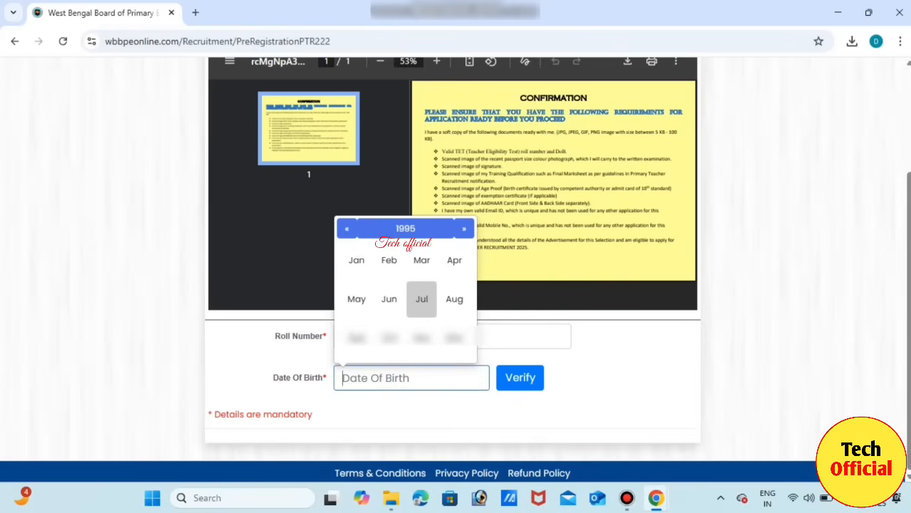
pyautogui.click(389, 298)
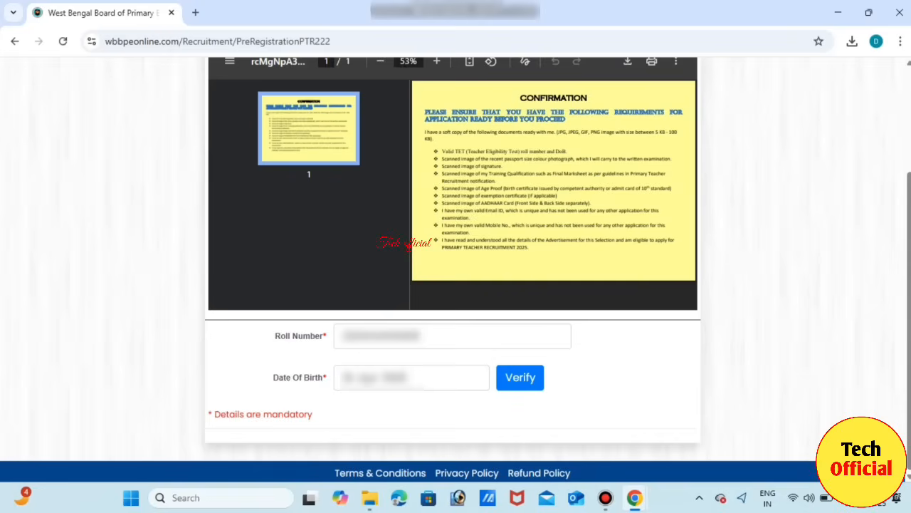
pyautogui.click(521, 377)
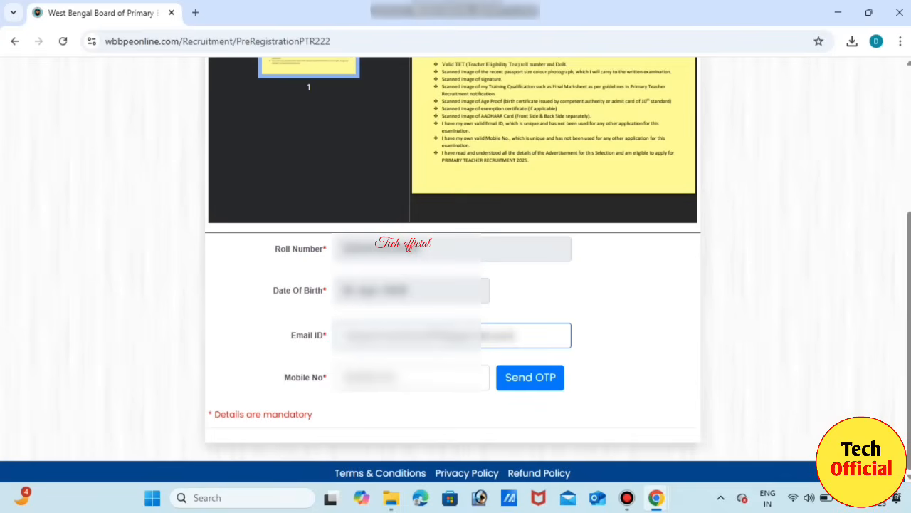
# Send a one-time password to the candidate's mobile number and enter the received code
pyautogui.click(411, 377)
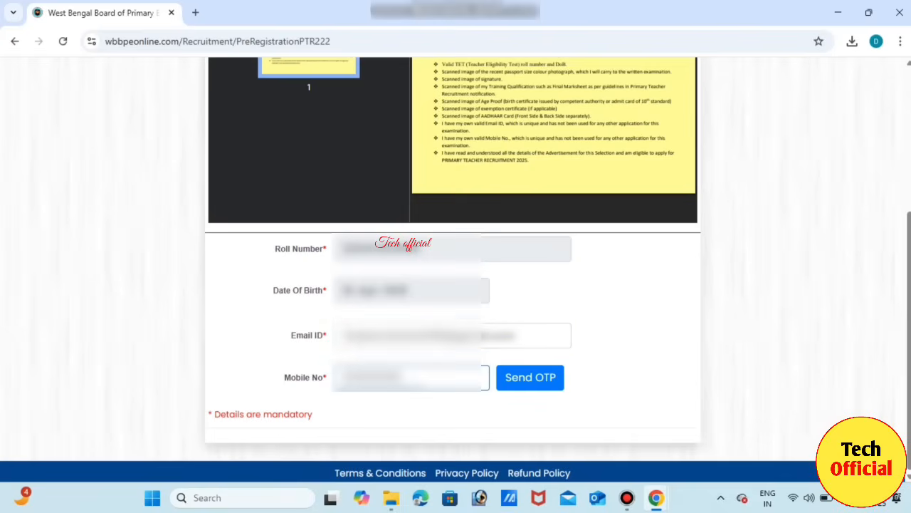
pyautogui.click(530, 378)
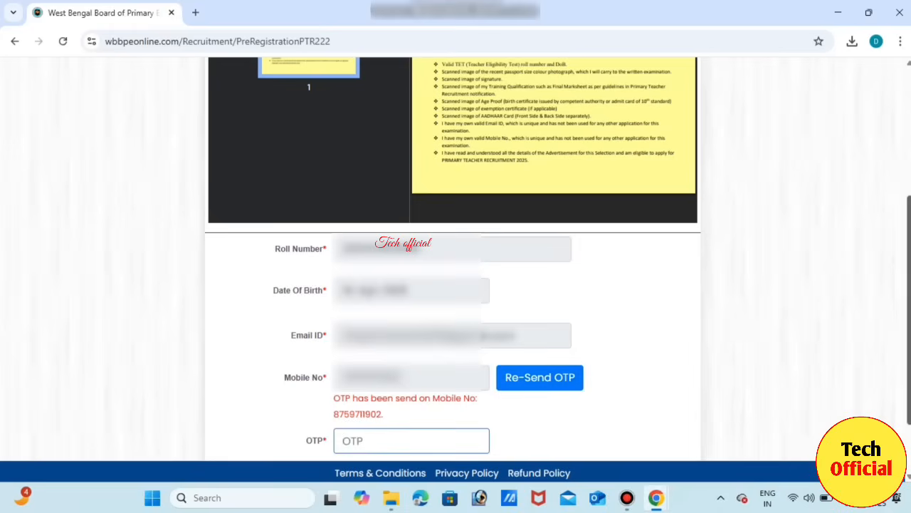
pyautogui.scroll(-1, 456, 285)
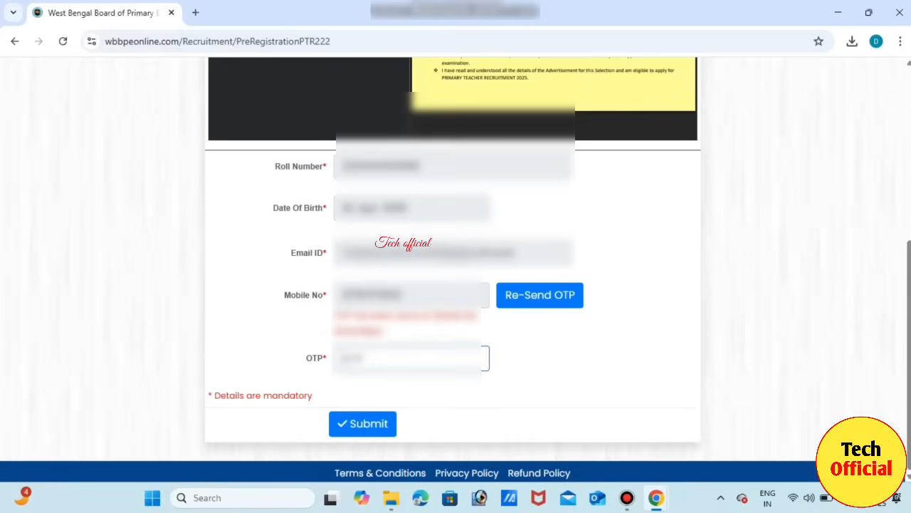
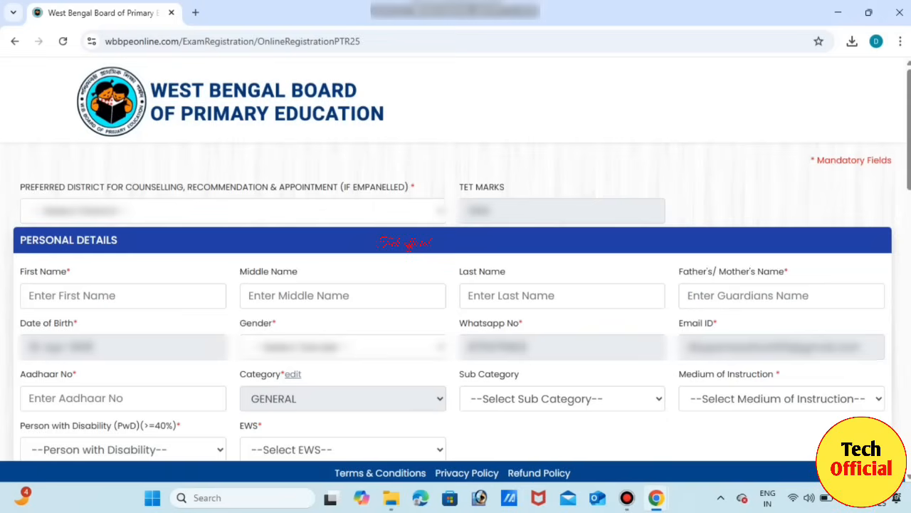
# Choose the preferred district for counselling and appointment from the dropdown list
pyautogui.click(233, 211)
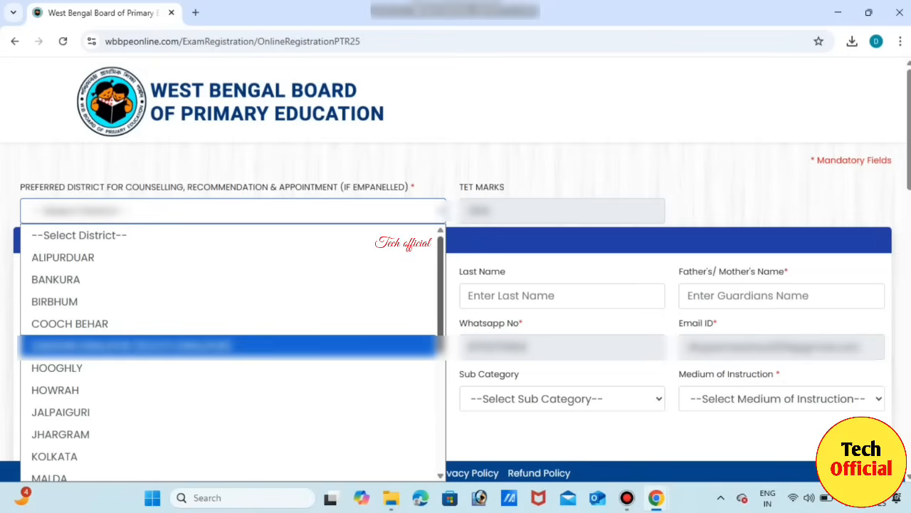
pyautogui.scroll(-4, 228, 349)
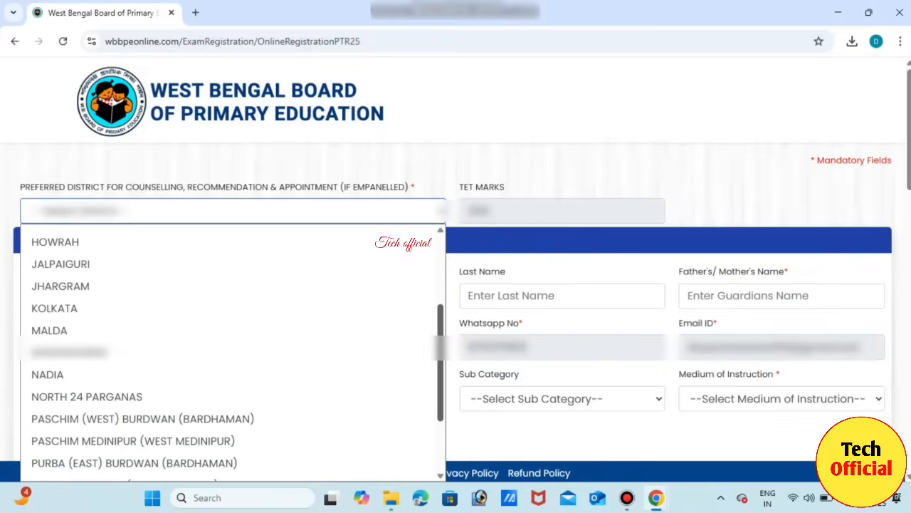
pyautogui.scroll(-3, 228, 349)
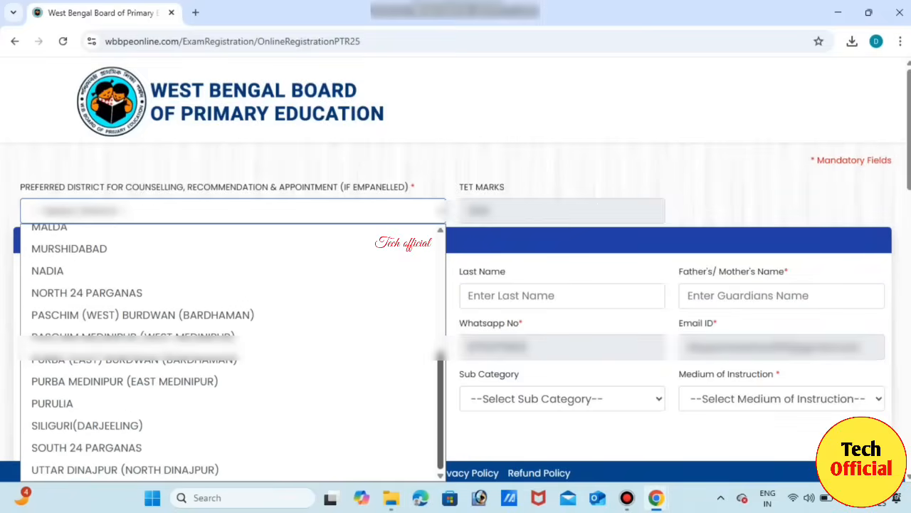
pyautogui.scroll(3, 228, 349)
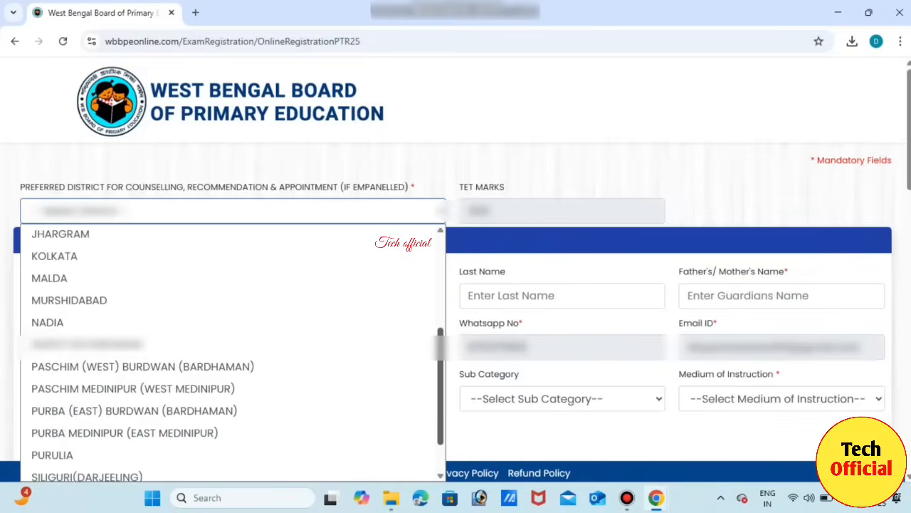
pyautogui.scroll(3, 227, 349)
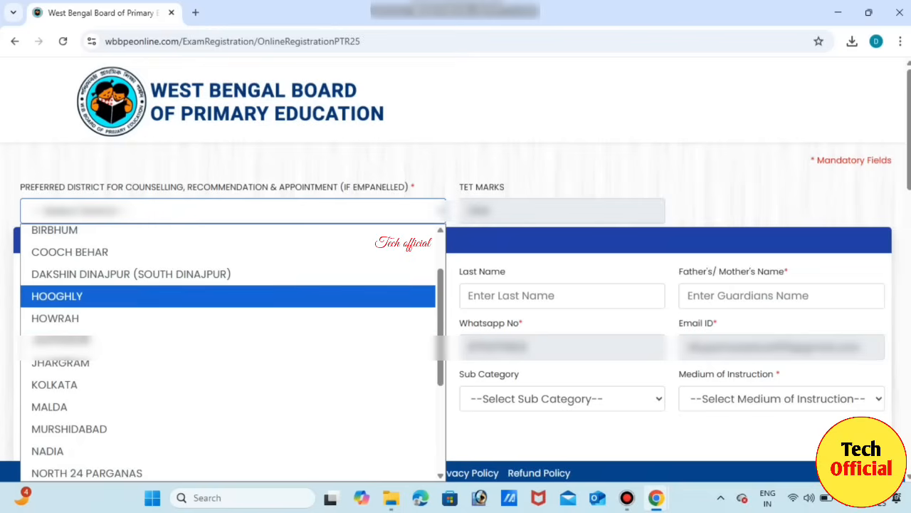
pyautogui.click(86, 296)
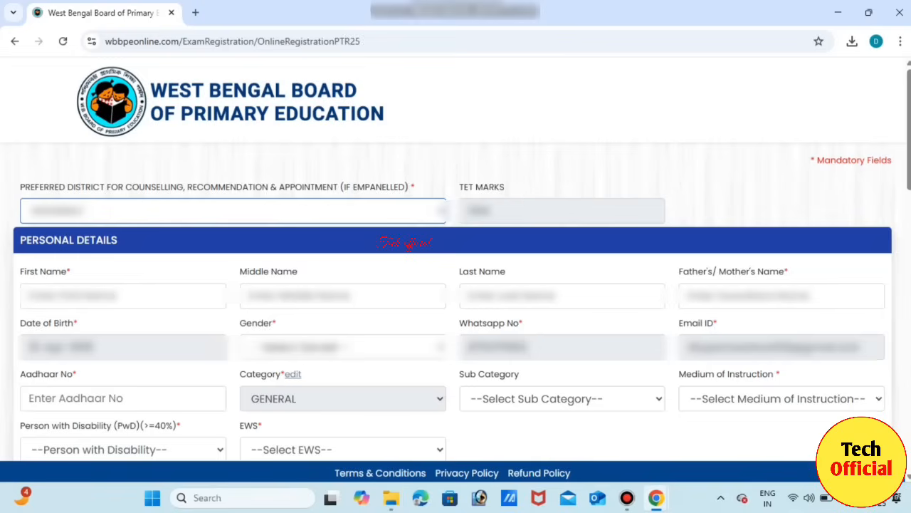
# Fill in the candidate's first and last name
pyautogui.click(123, 295)
pyautogui.write('D')
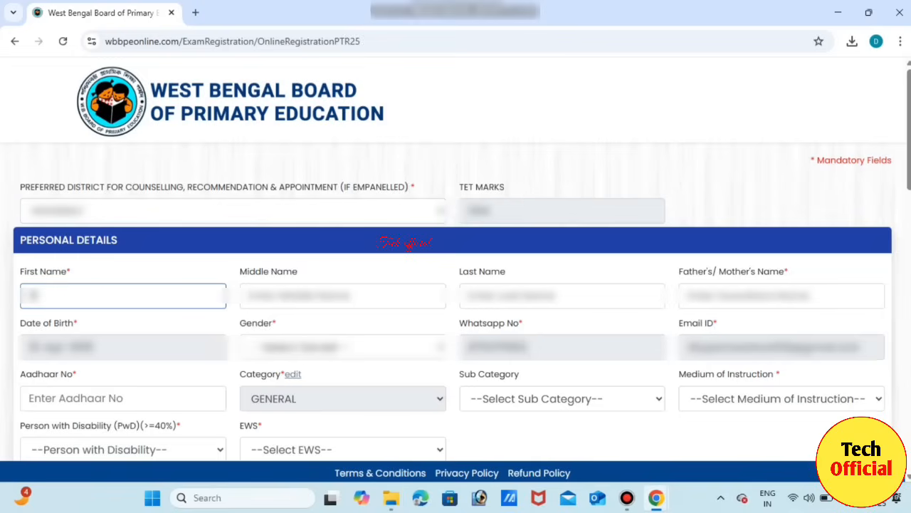
pyautogui.write('********')
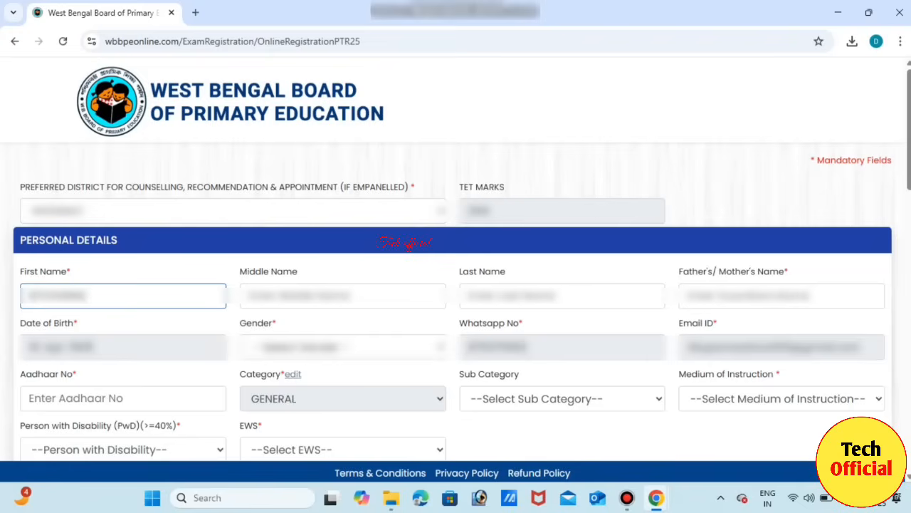
pyautogui.click(469, 296)
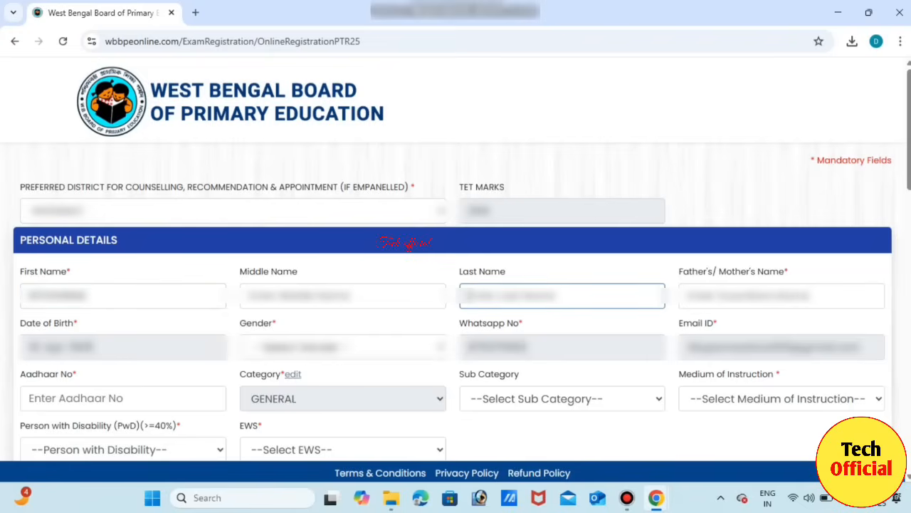
pyautogui.write('******')
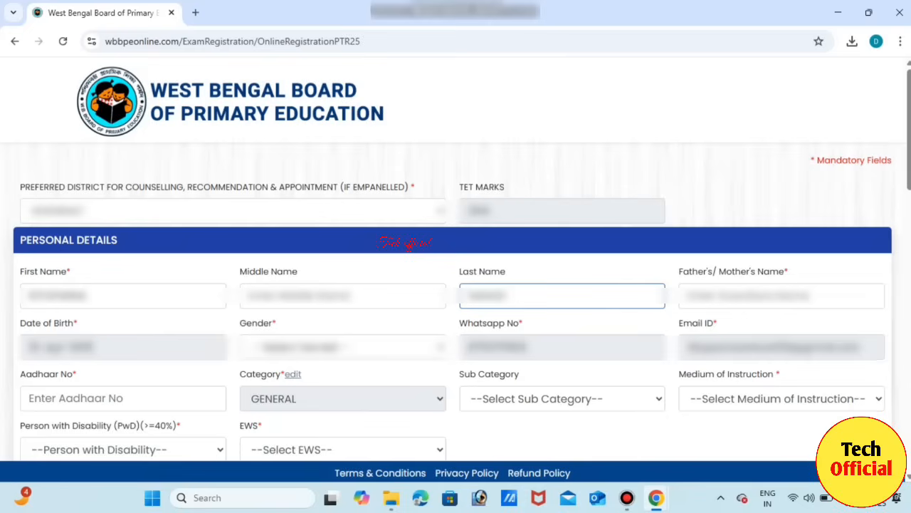
# Enter the parent's name, set gender to FEMALE, and type the candidate's Aadhaar number
pyautogui.click(688, 296)
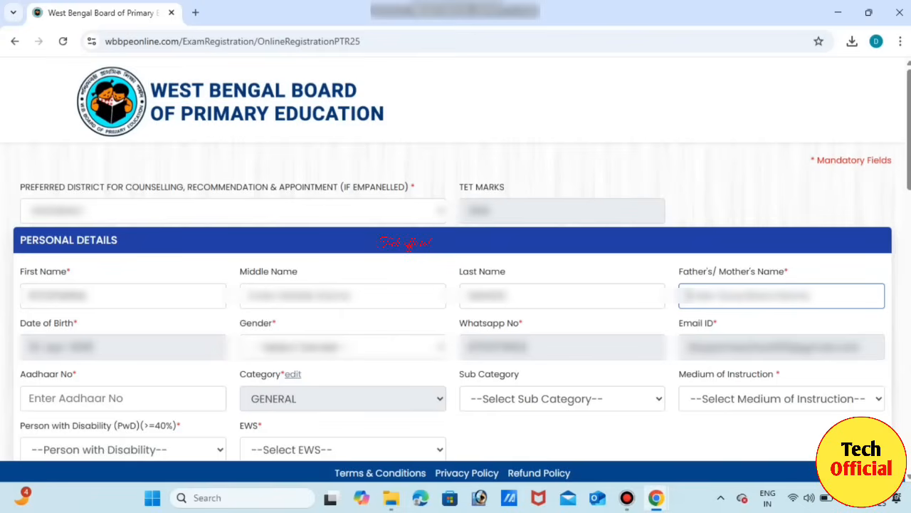
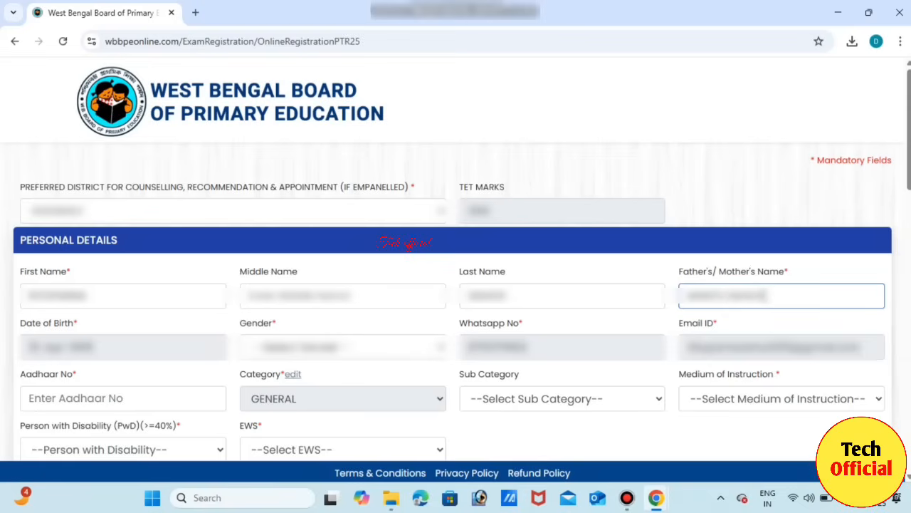
pyautogui.click(342, 347)
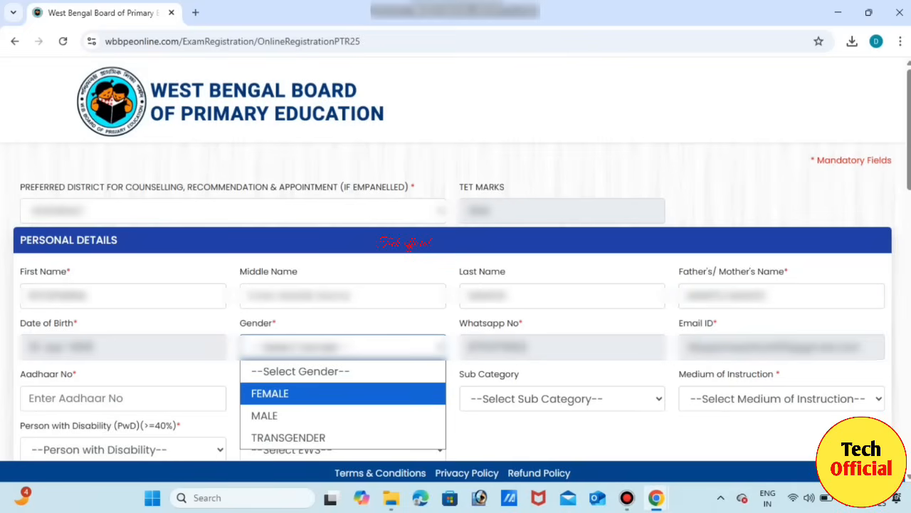
pyautogui.click(342, 393)
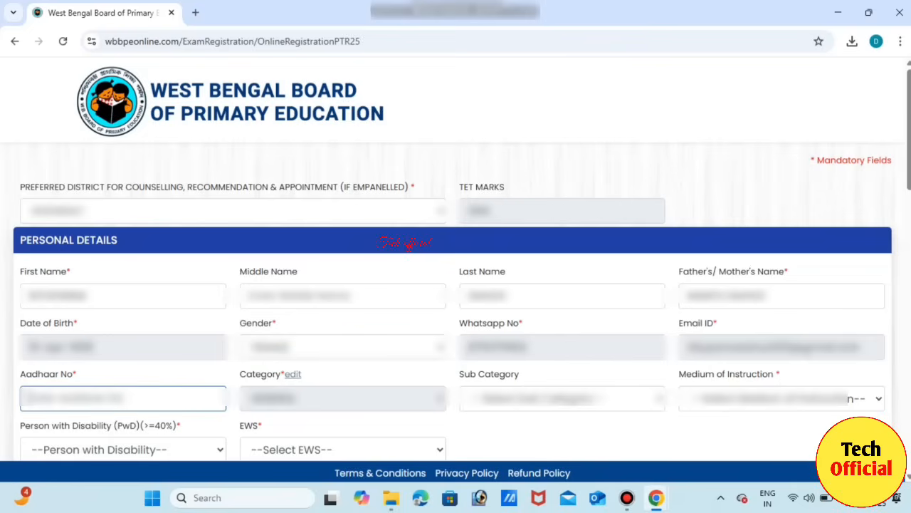
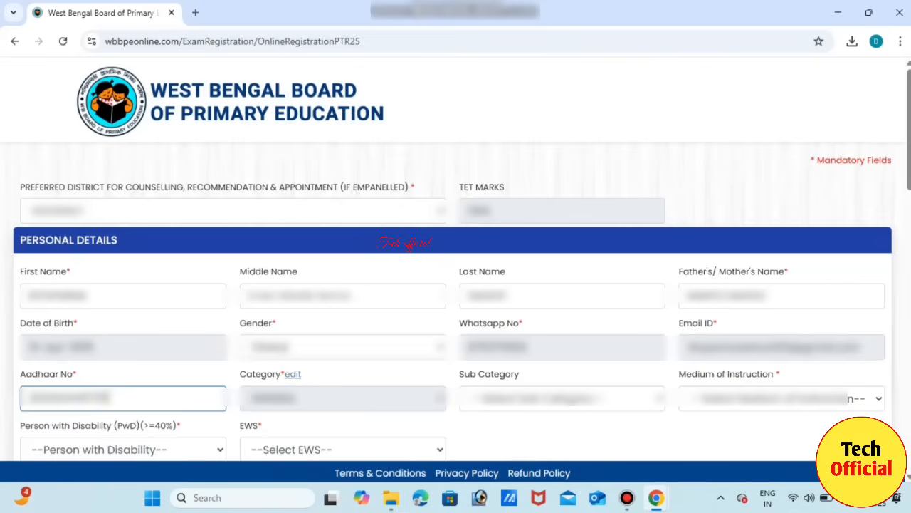
pyautogui.click(556, 434)
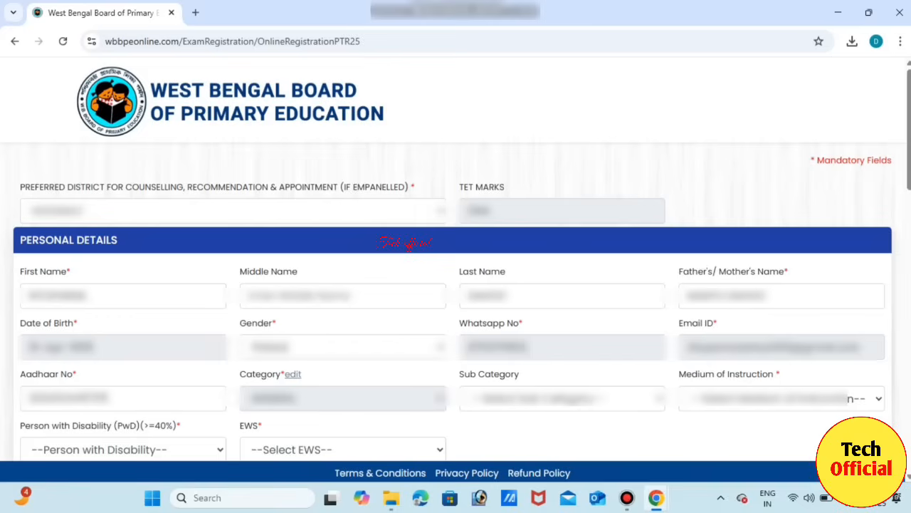
# Leave Sub Category unset and select the medium of instruction
pyautogui.click(563, 399)
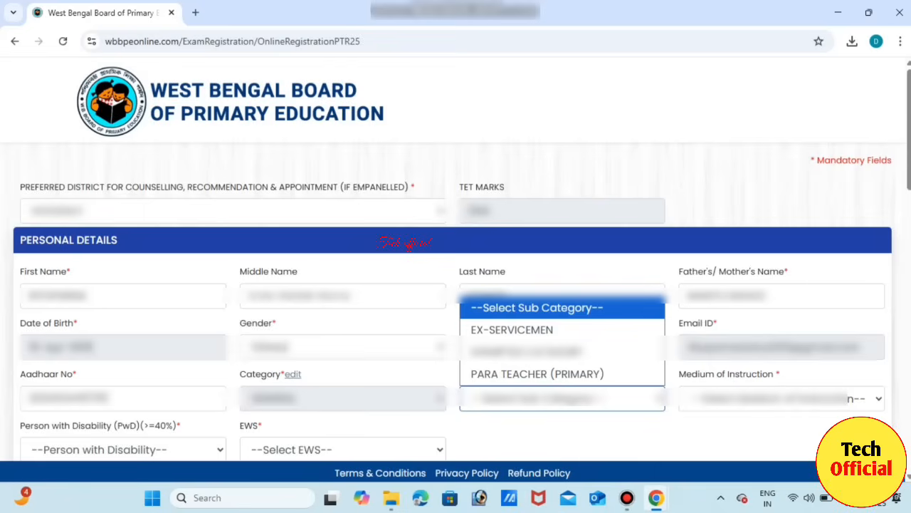
pyautogui.click(562, 439)
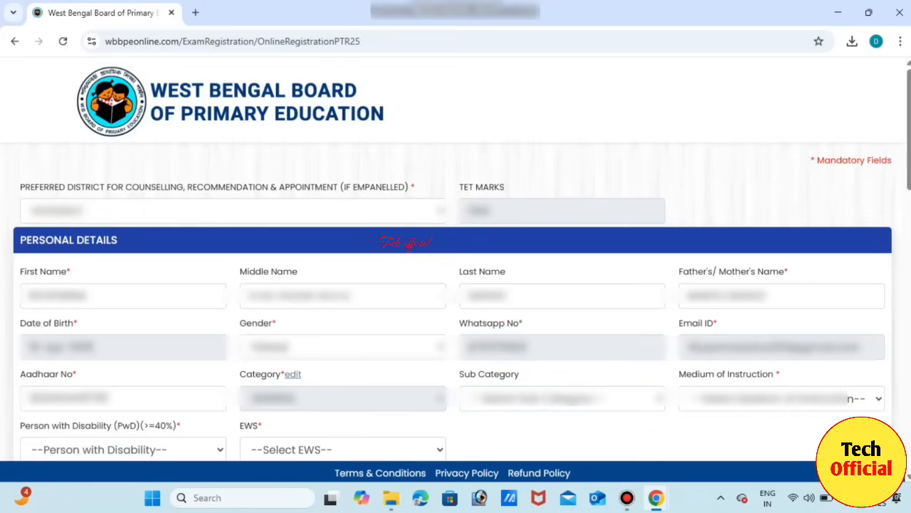
pyautogui.click(782, 398)
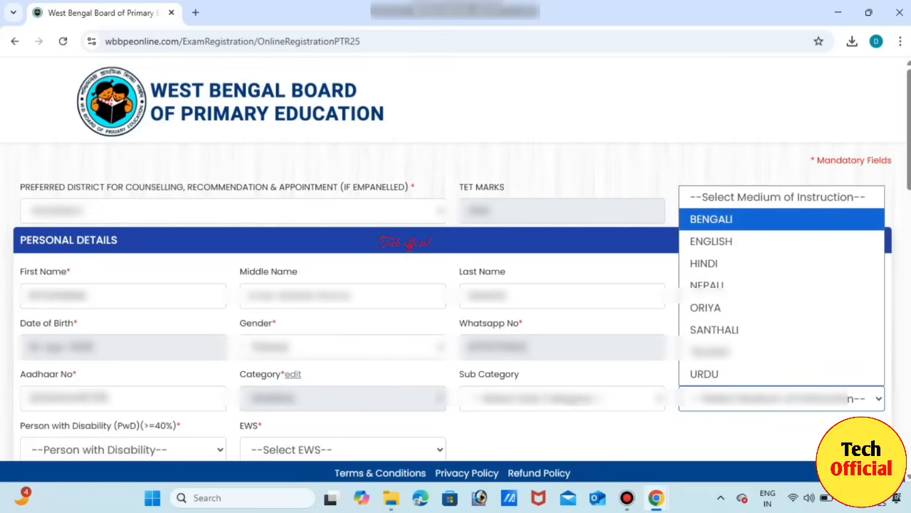
pyautogui.press('Return')
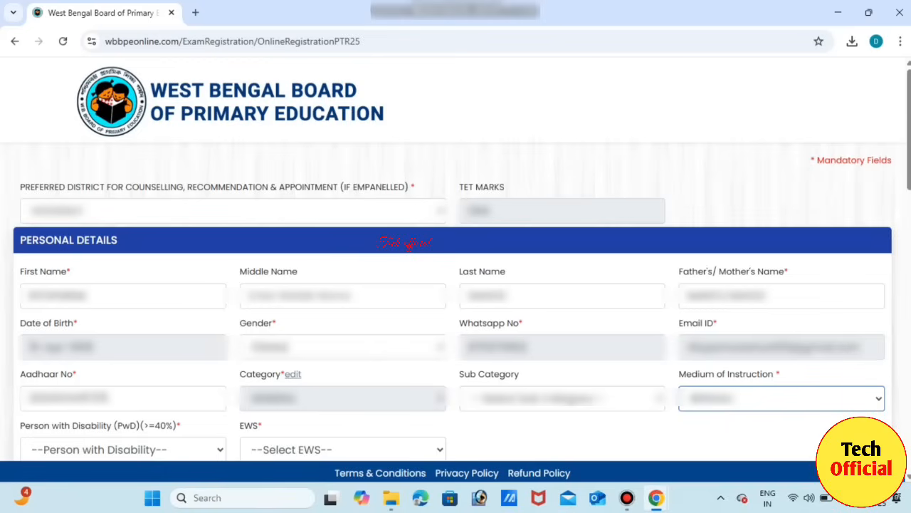
pyautogui.click(726, 429)
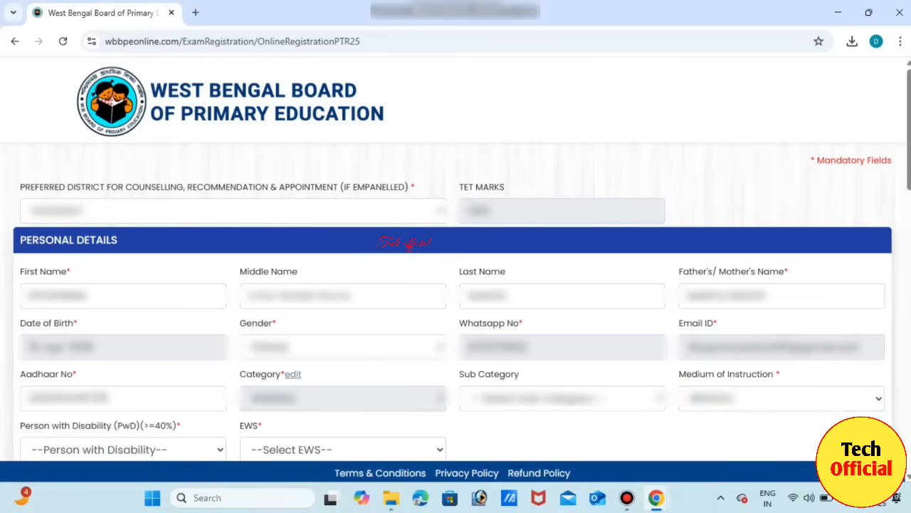
# Set Person with Disability and EWS both to NO
pyautogui.scroll(-3, 456, 284)
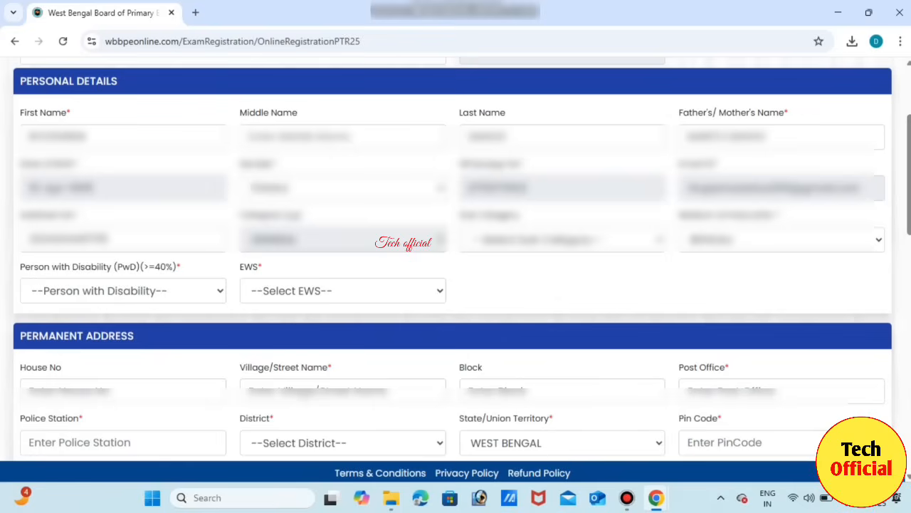
pyautogui.click(124, 290)
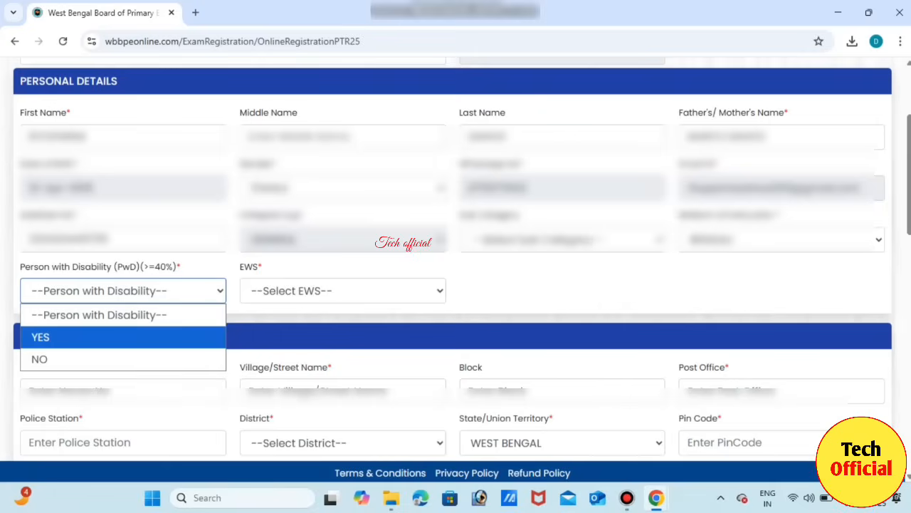
pyautogui.press('Return')
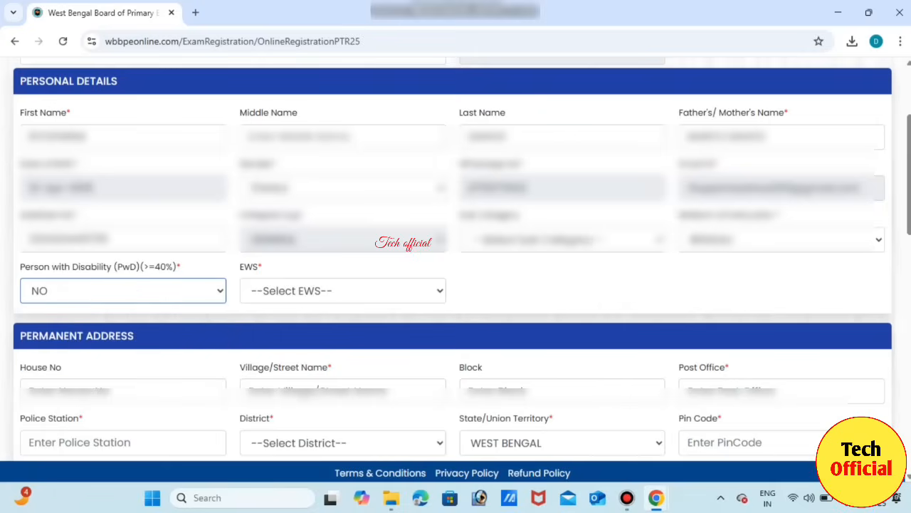
pyautogui.click(343, 291)
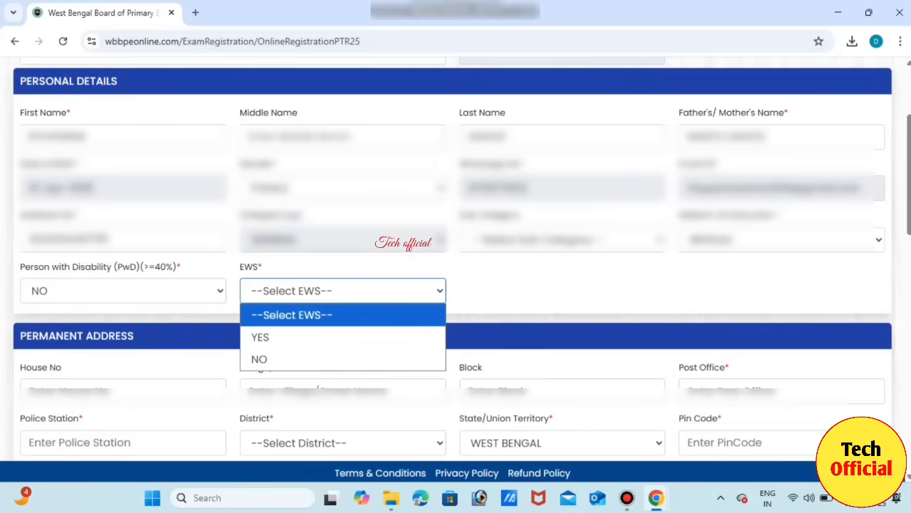
pyautogui.press('Down')
pyautogui.press('Down')
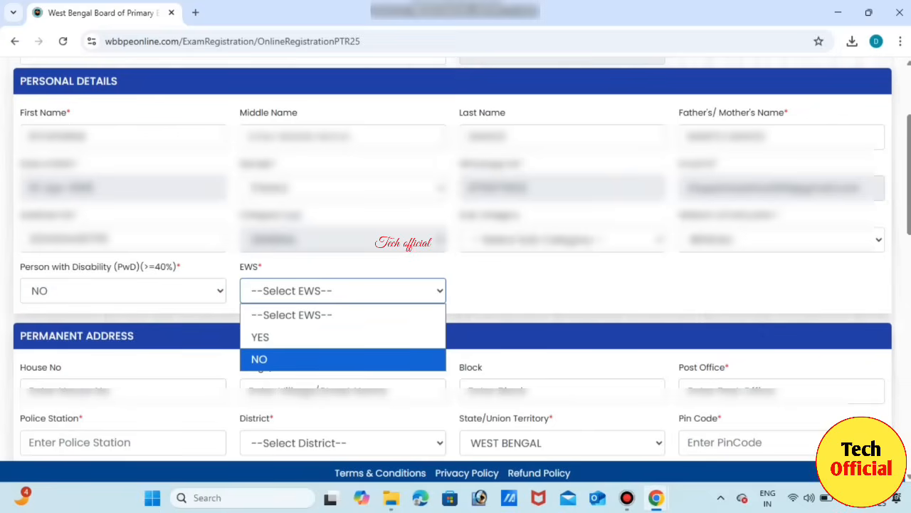
pyautogui.press('Return')
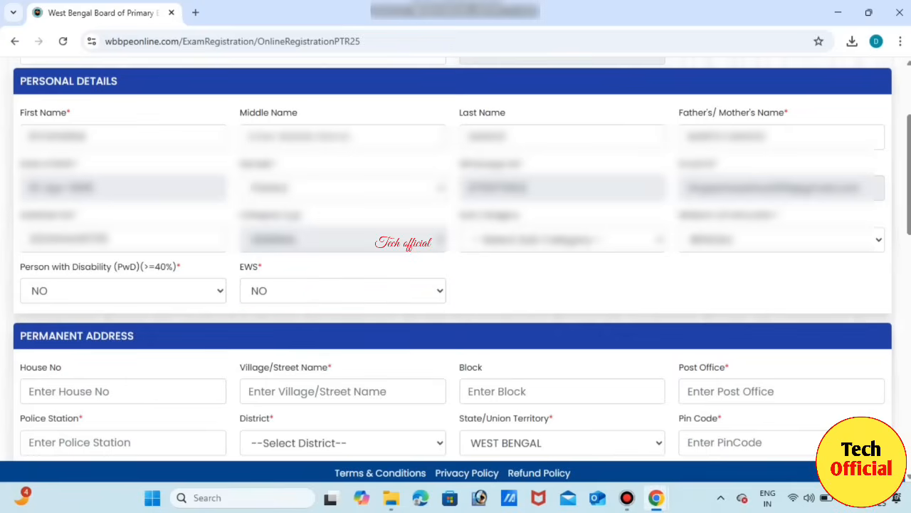
# Fill the permanent address's village/street, block, post office and police station fields
pyautogui.scroll(-3, 456, 256)
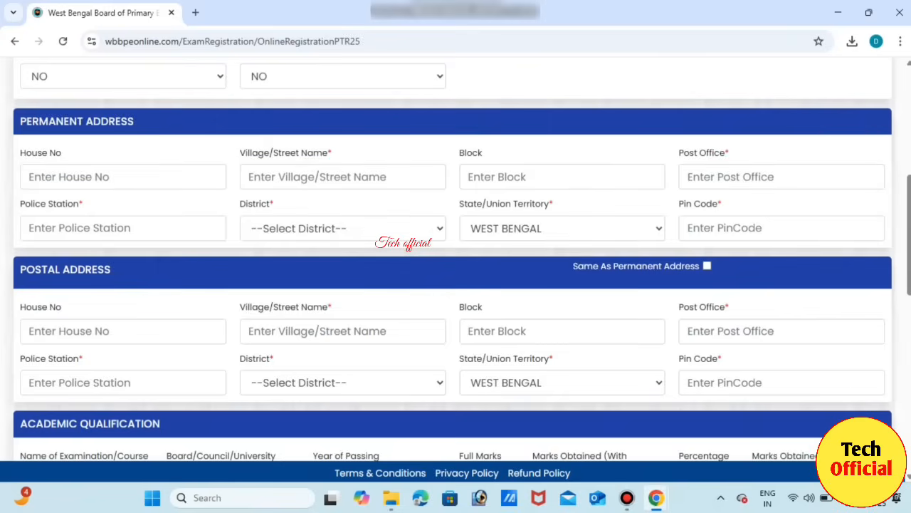
pyautogui.click(29, 176)
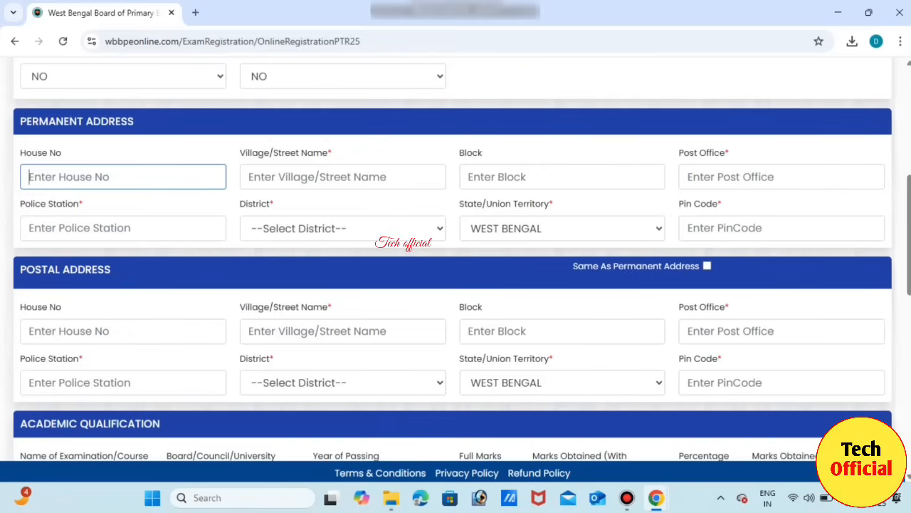
pyautogui.click(250, 176)
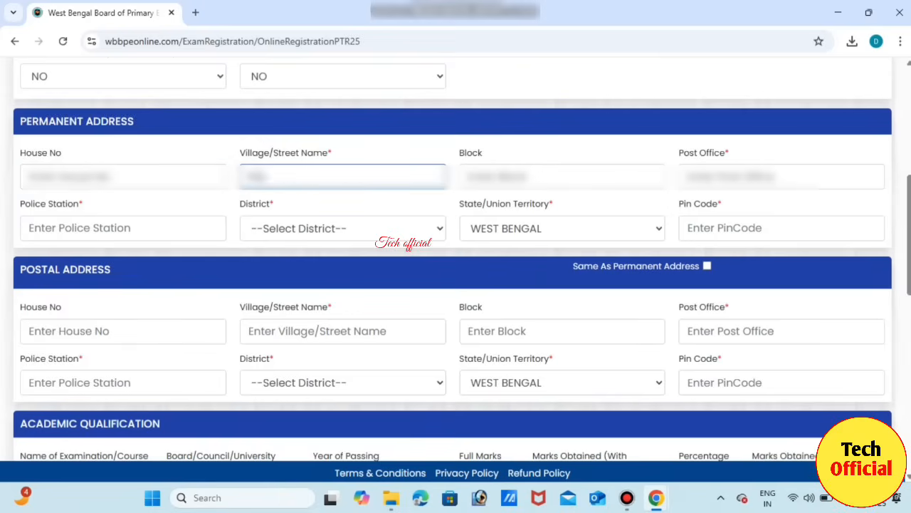
pyautogui.press('Tab')
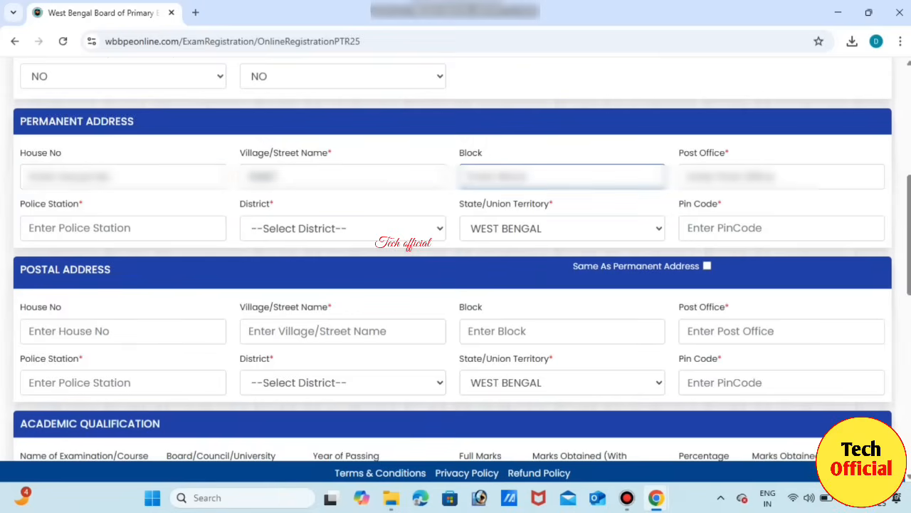
pyautogui.press('Tab')
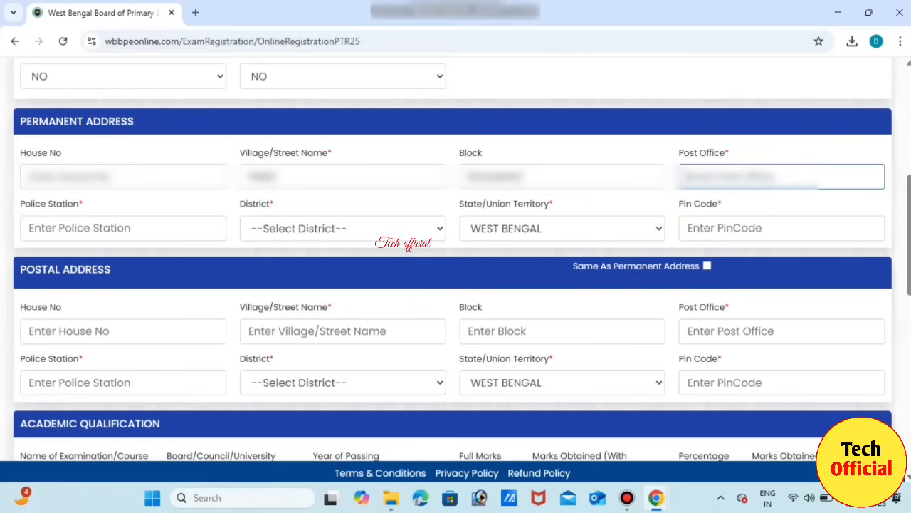
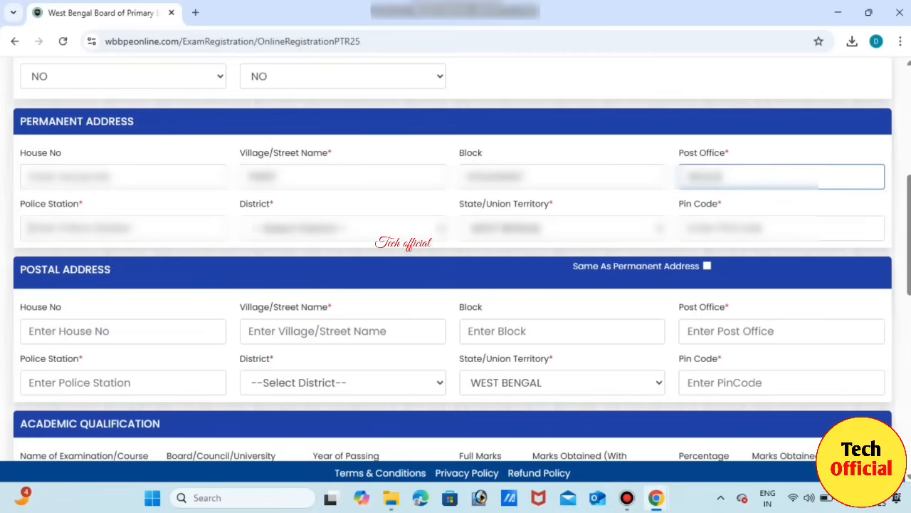
pyautogui.press('Tab')
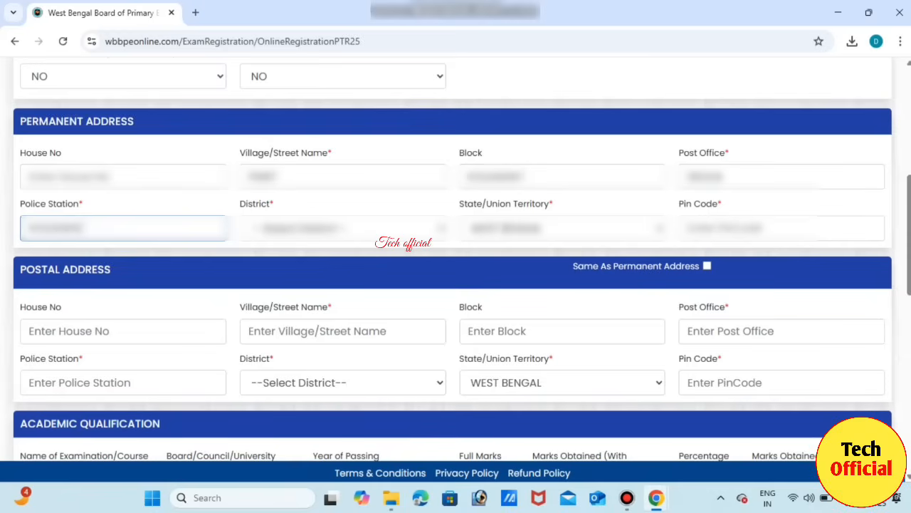
# Set the permanent address district to PURBA MEDINIPUR (EAST MEDINIPUR)
pyautogui.click(343, 228)
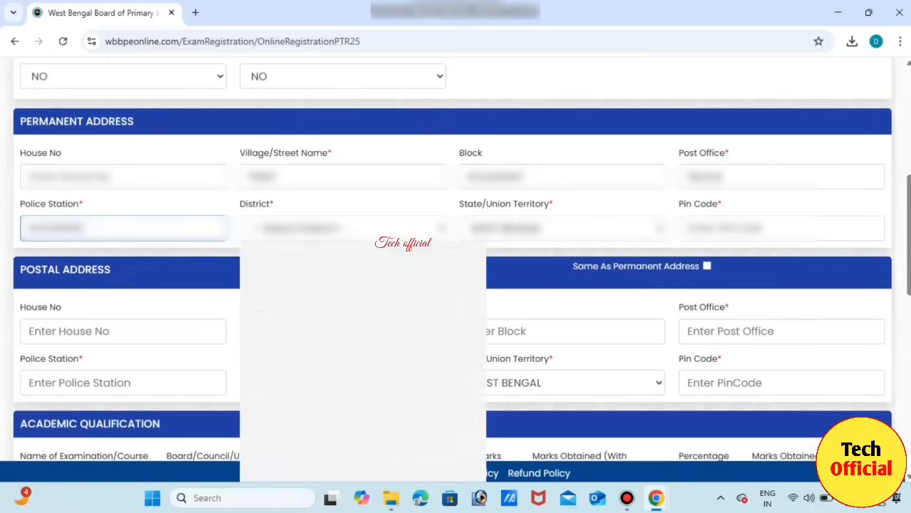
pyautogui.click(343, 228)
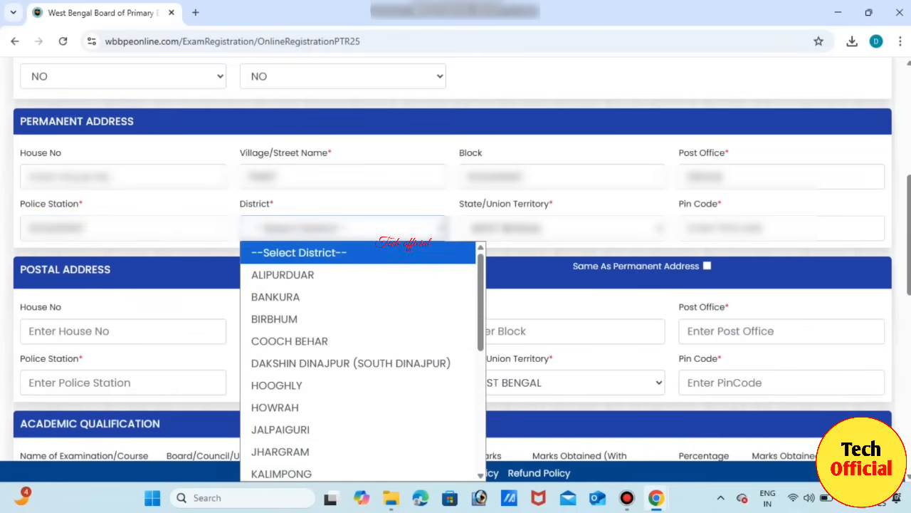
pyautogui.press('Down')
pyautogui.press('Down')
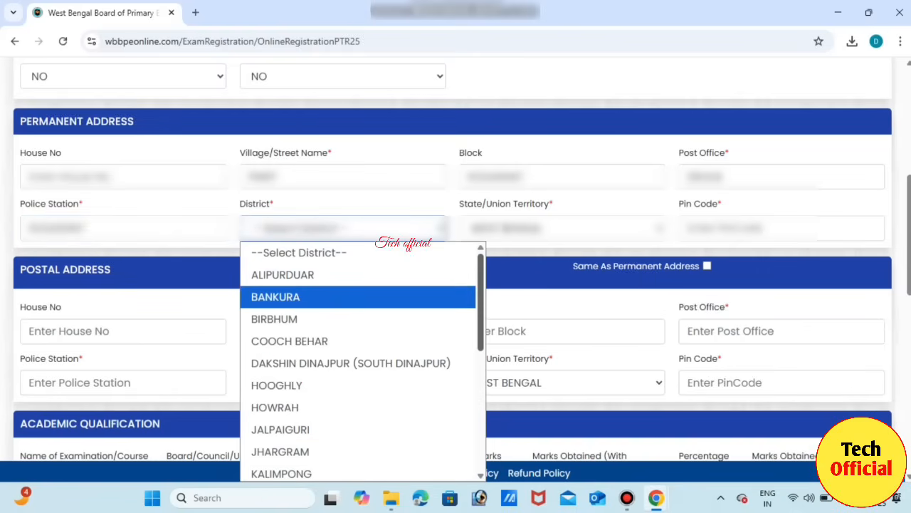
pyautogui.press('Down')
pyautogui.press('Down')
pyautogui.press('Down')
pyautogui.press('Down')
pyautogui.press('Down')
pyautogui.press('Down')
pyautogui.press('Down')
pyautogui.press('Down')
pyautogui.press('Down')
pyautogui.press('Down')
pyautogui.press('Down')
pyautogui.press('Down')
pyautogui.press('Down')
pyautogui.press('Down')
pyautogui.press('Down')
pyautogui.press('Down')
pyautogui.press('Down')
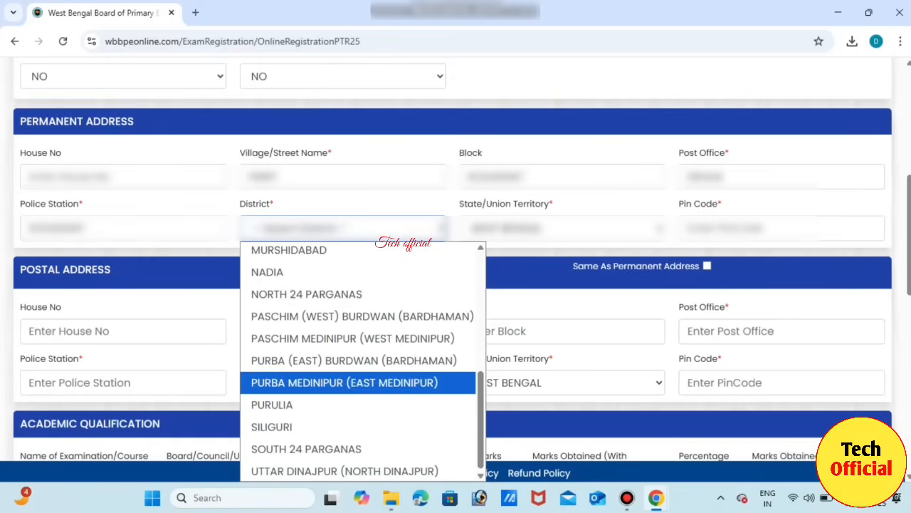
pyautogui.press('Return')
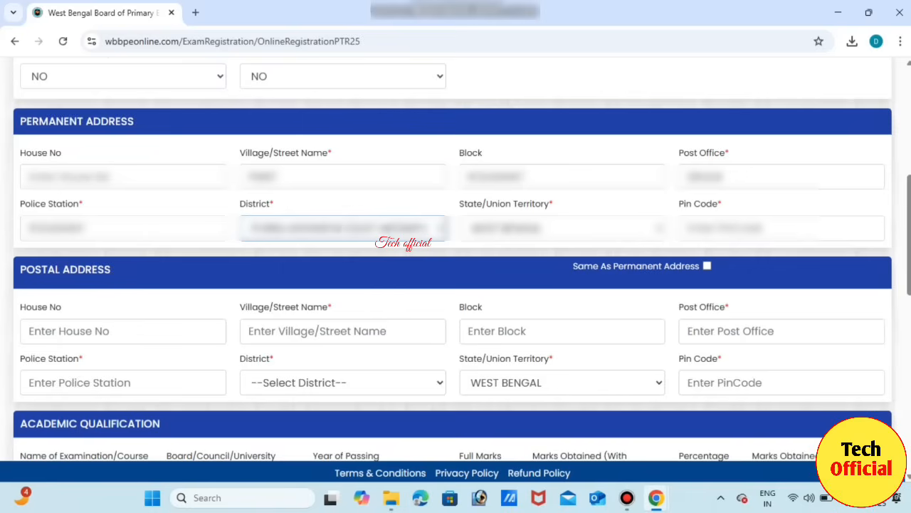
# Enter the permanent address pin code and tick 'Same As Permanent Address' for the postal address
pyautogui.click(690, 228)
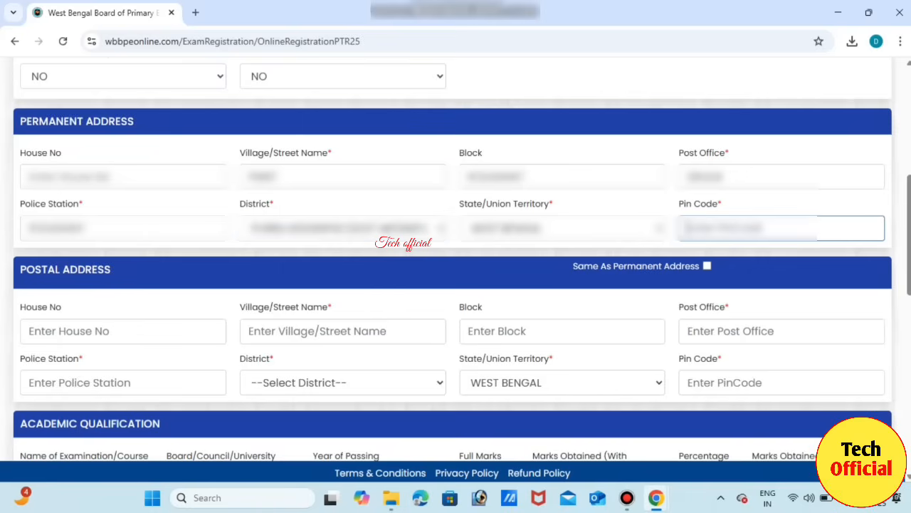
pyautogui.write('721***')
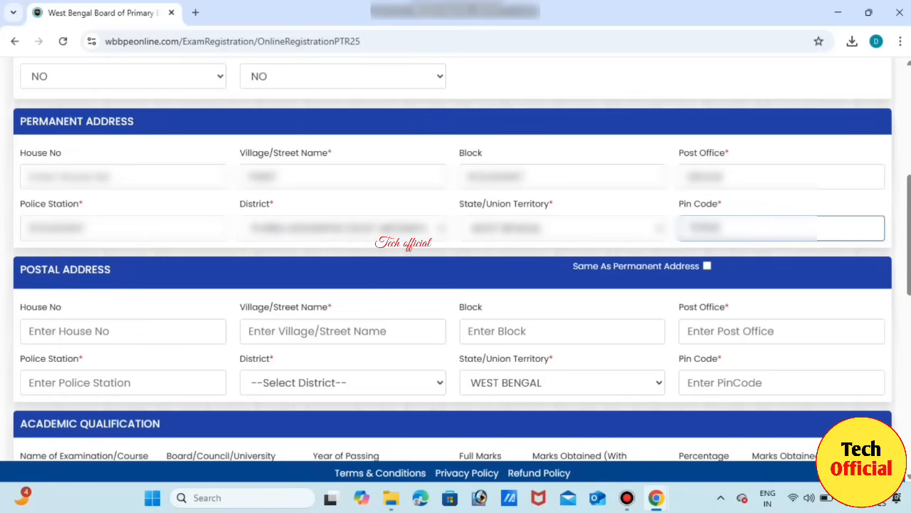
pyautogui.click(124, 177)
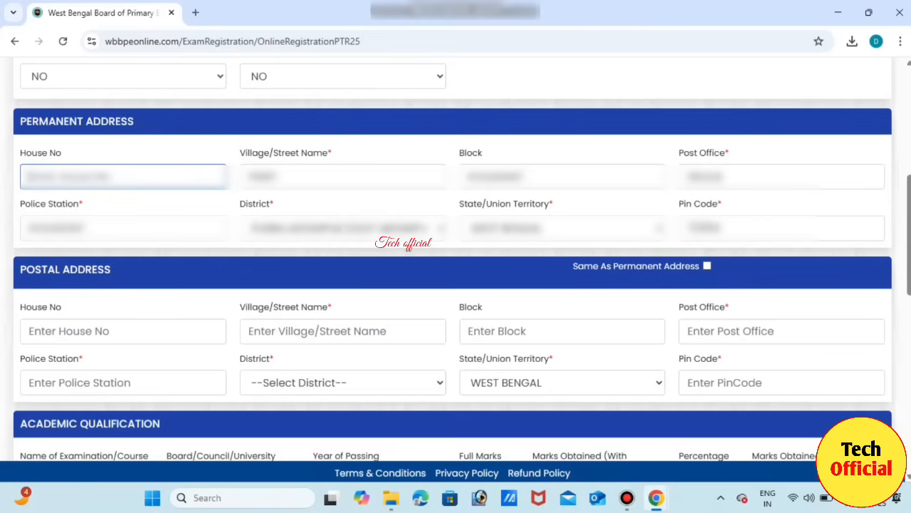
pyautogui.click(707, 265)
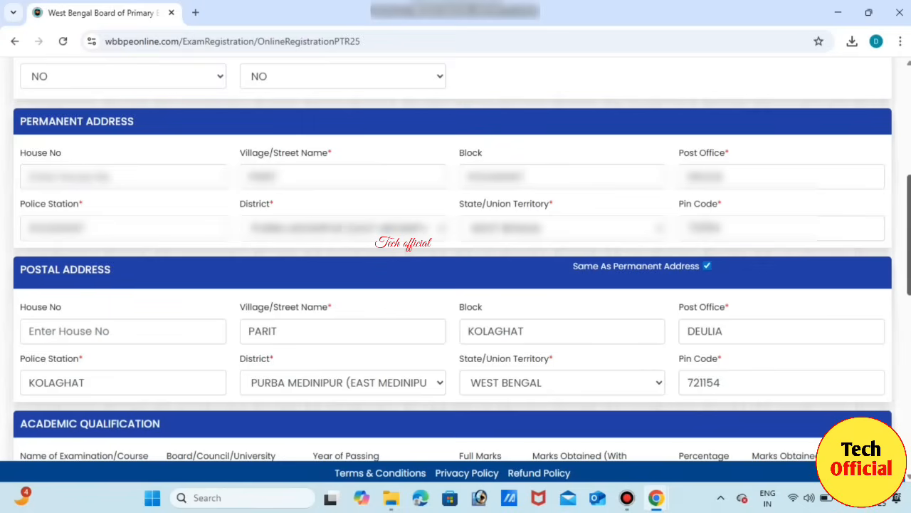
# Enter WBBSE as the Madhyamik board and 2015 as the year of passing
pyautogui.scroll(-2, 456, 285)
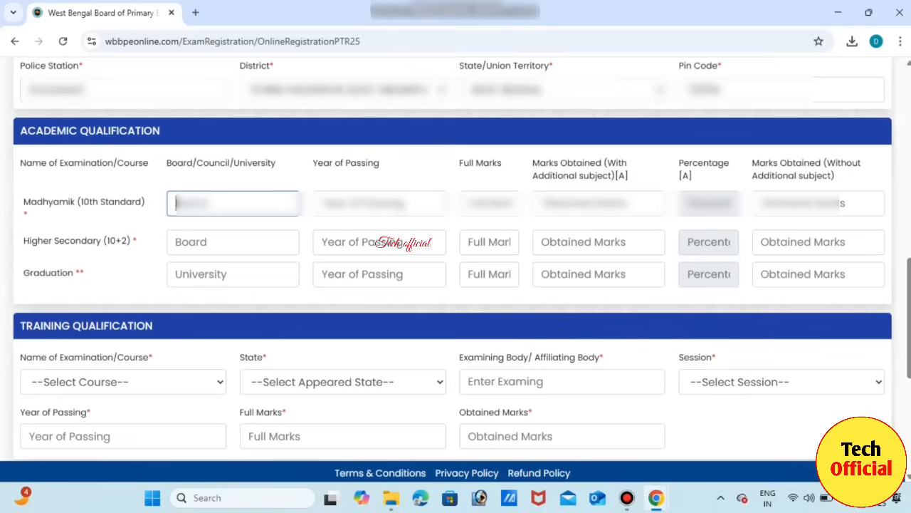
pyautogui.write('WBBSE')
pyautogui.press('Tab')
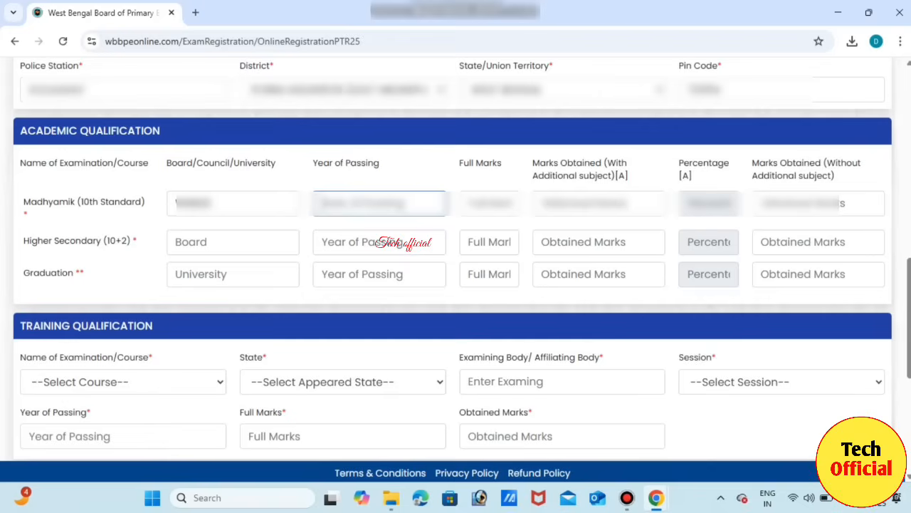
pyautogui.write('2015')
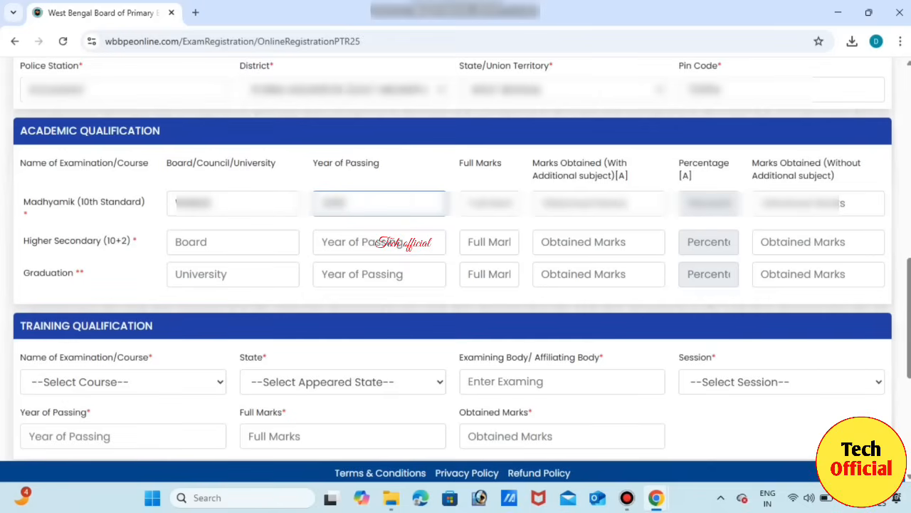
pyautogui.click(489, 204)
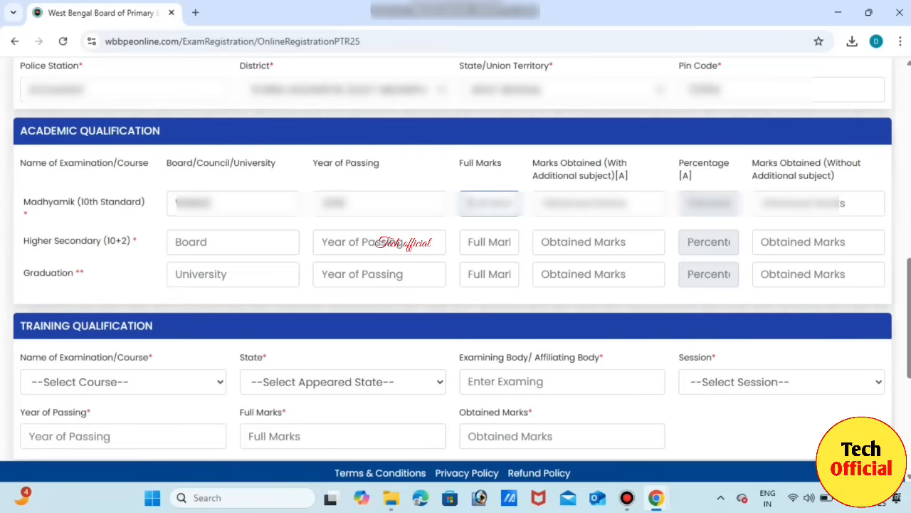
# Enter Madhyamik full marks 700, marks obtained 550, and 502 without the additional subject
pyautogui.write('7')
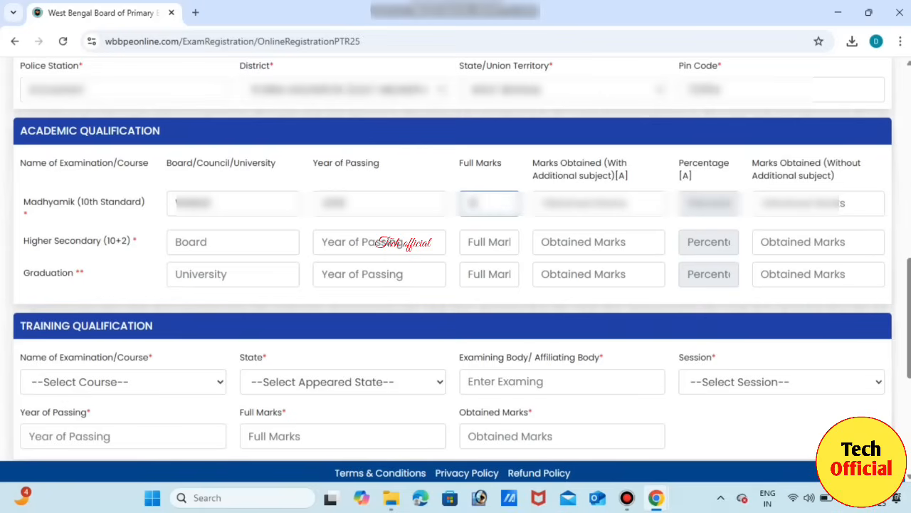
pyautogui.write('00')
pyautogui.press('Tab')
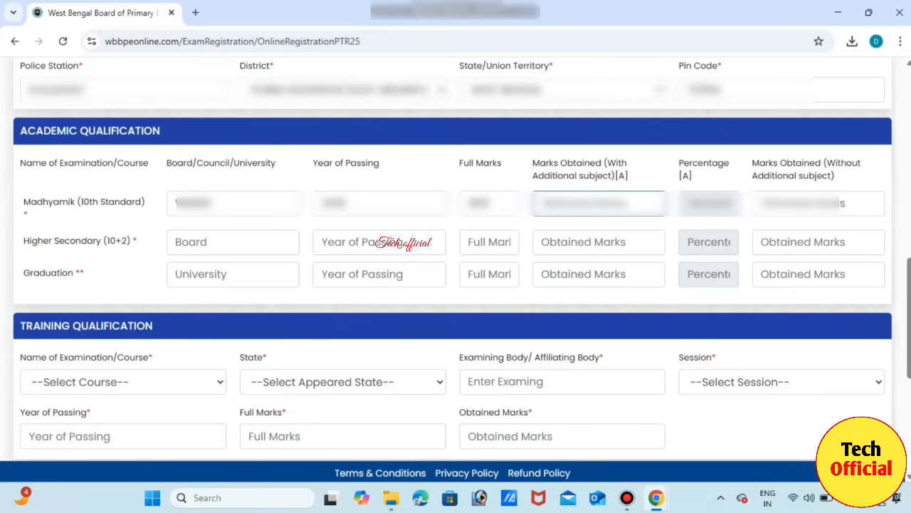
pyautogui.write('550')
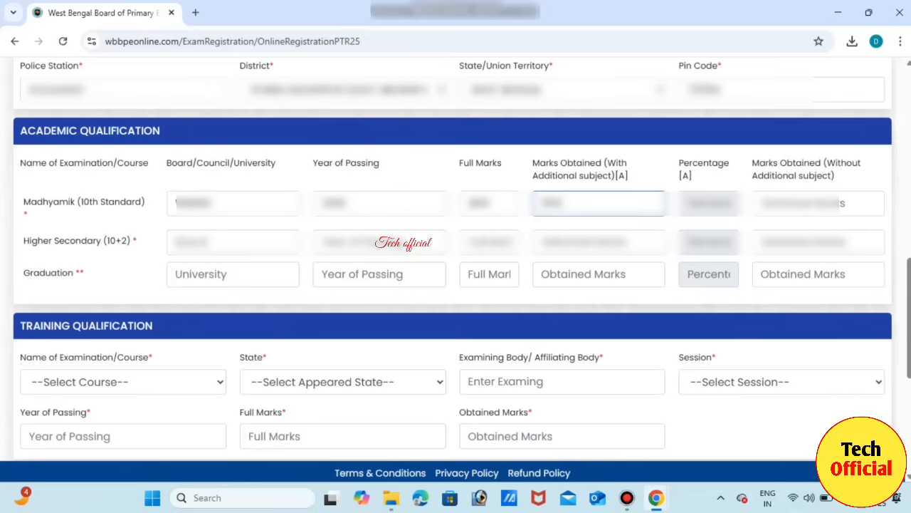
pyautogui.press('Tab')
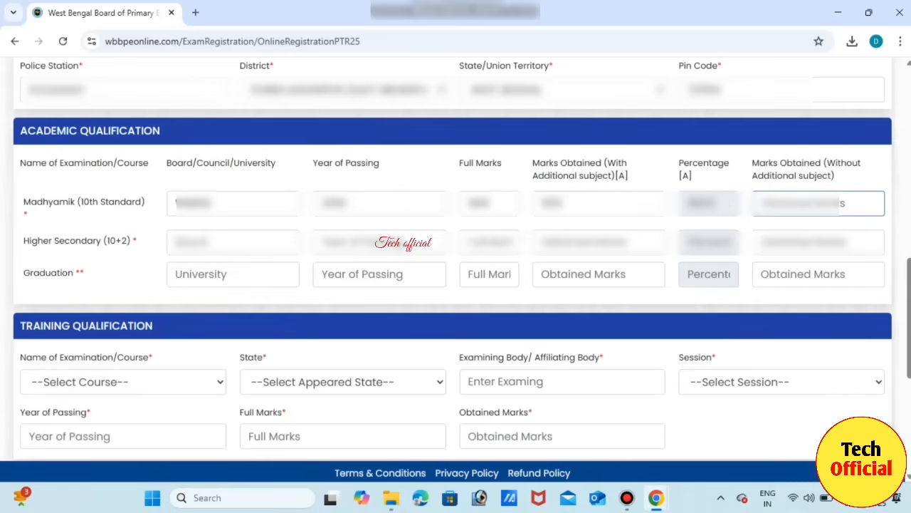
pyautogui.write('502')
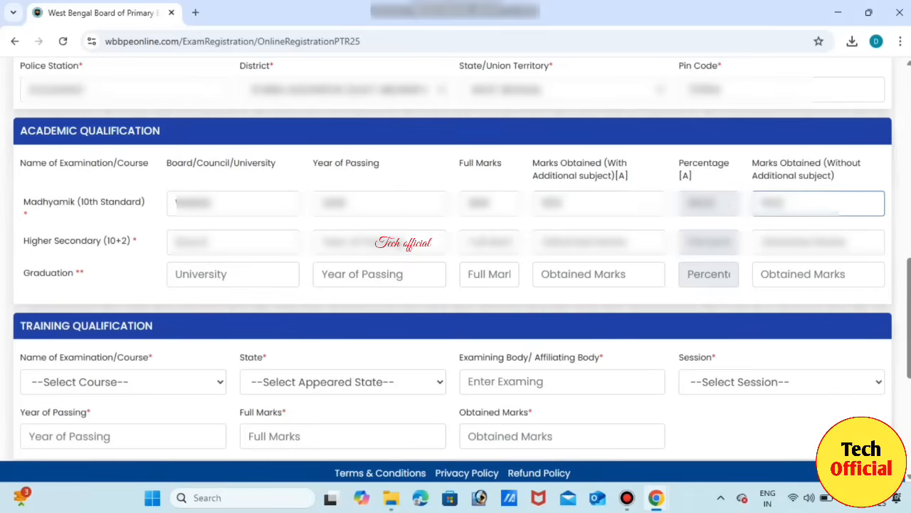
pyautogui.press('Tab')
# Enter WBCHSE as the Higher Secondary board and 2020 as its year of passing
pyautogui.write('W')
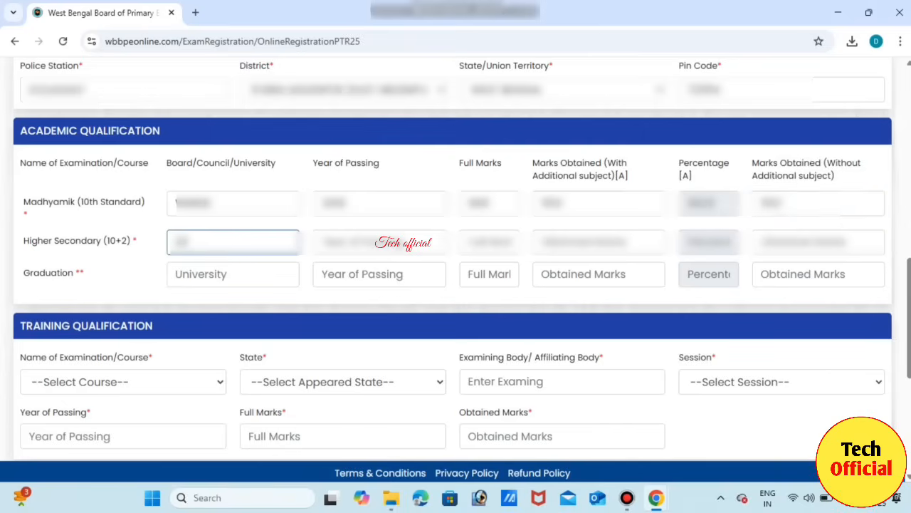
pyautogui.write('BCHSE')
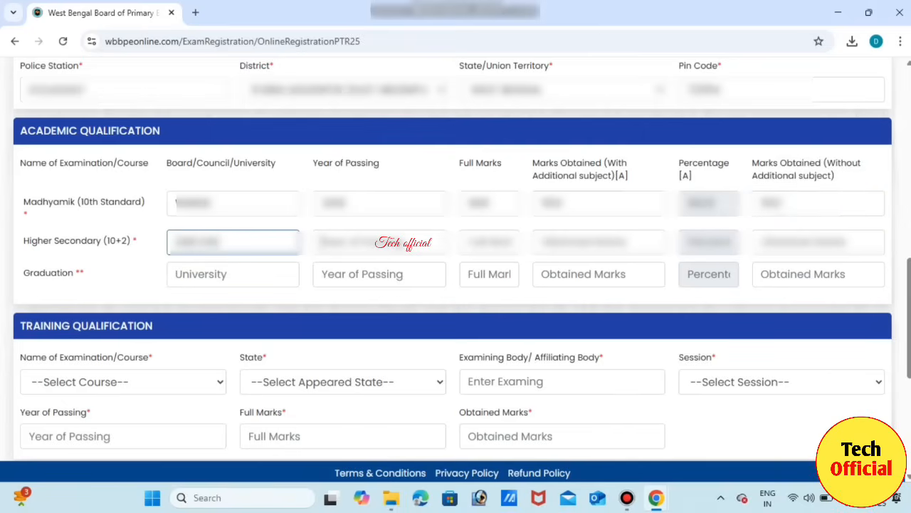
pyautogui.press('Tab')
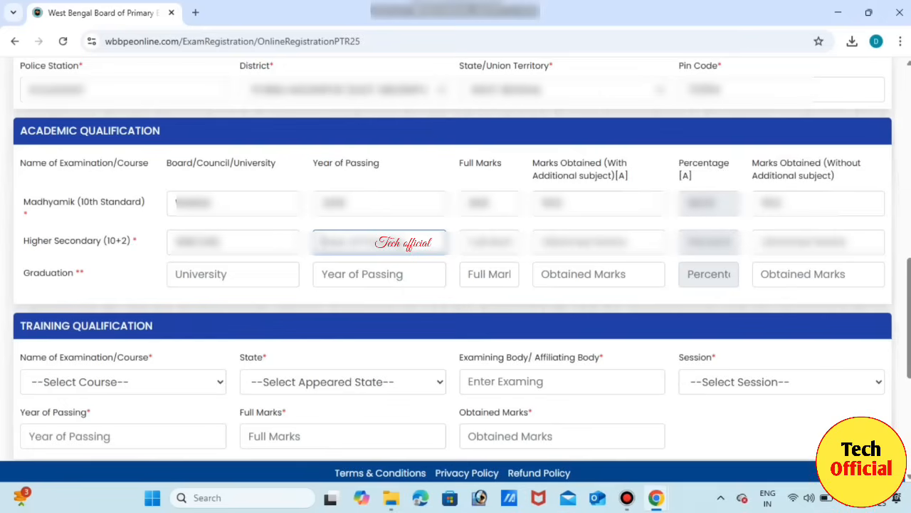
pyautogui.write('2020')
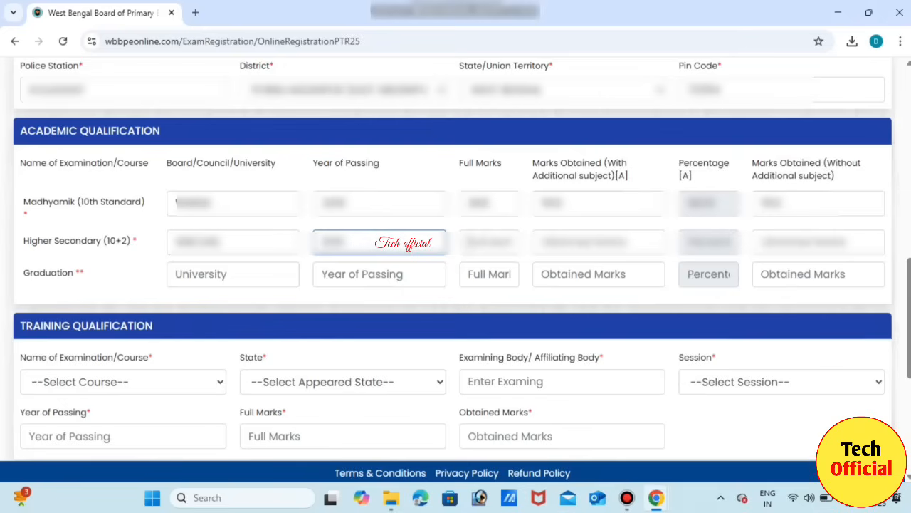
pyautogui.press('Tab')
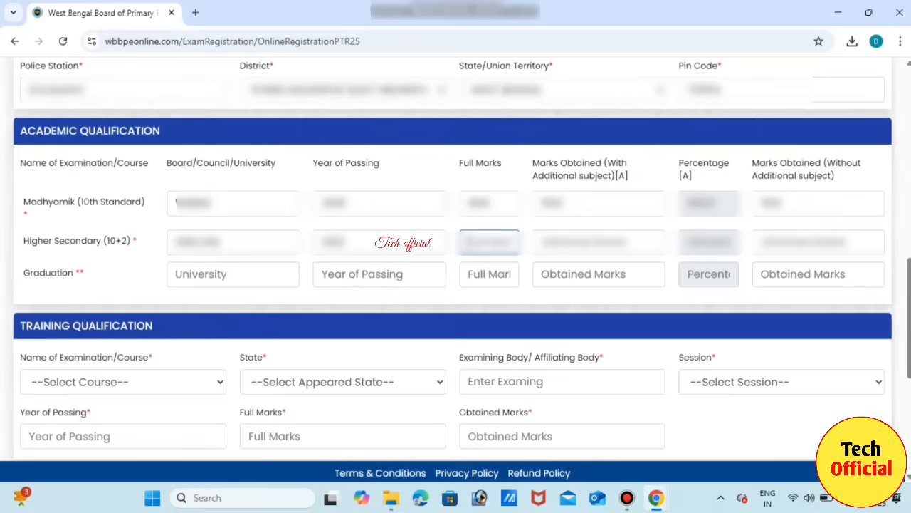
# Enter Higher Secondary full marks 500, marks obtained 450, and 450 without additional subject
pyautogui.write('5')
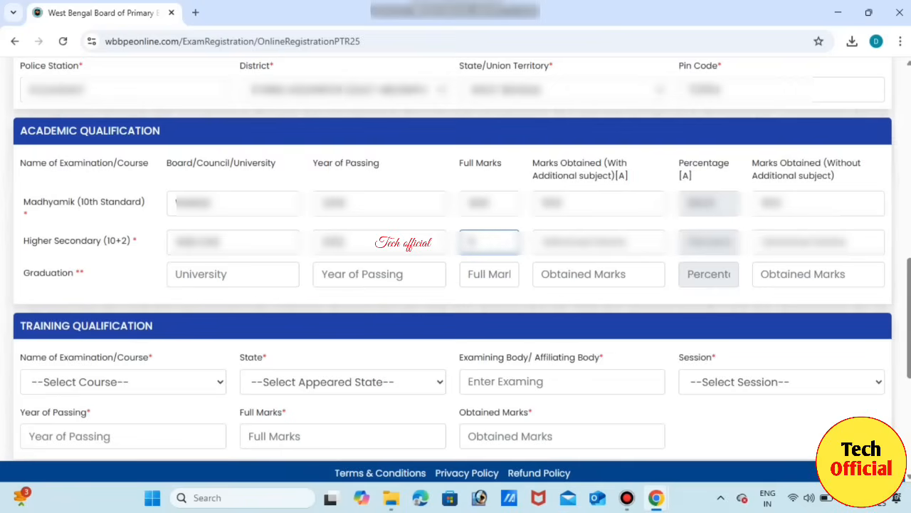
pyautogui.write('00')
pyautogui.press('Tab')
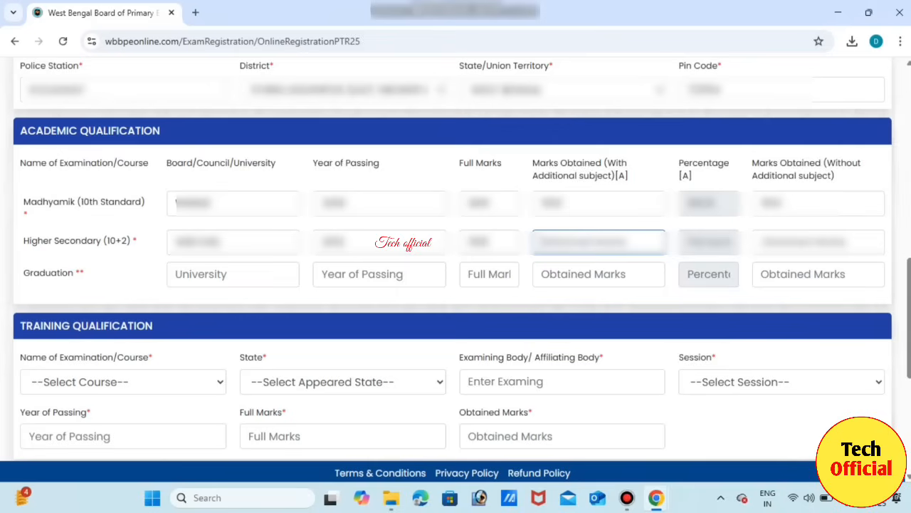
pyautogui.write('450')
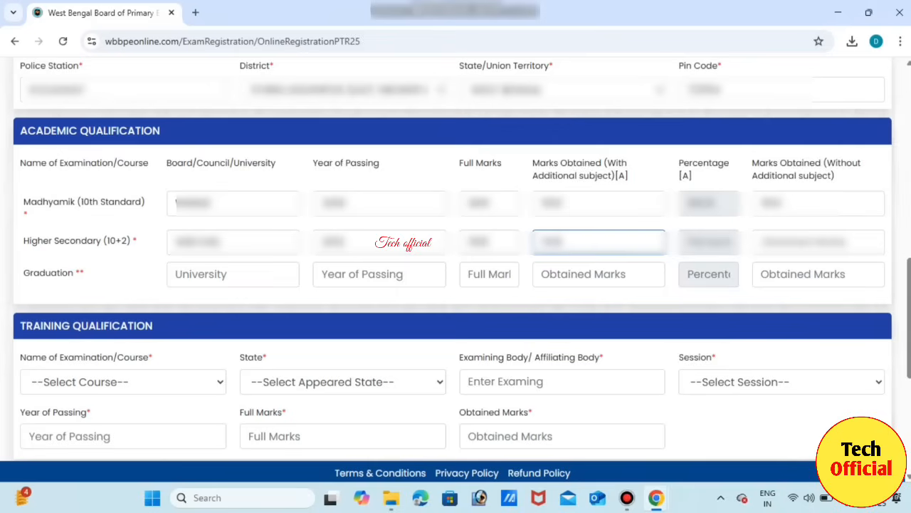
pyautogui.press('Tab')
pyautogui.write('450')
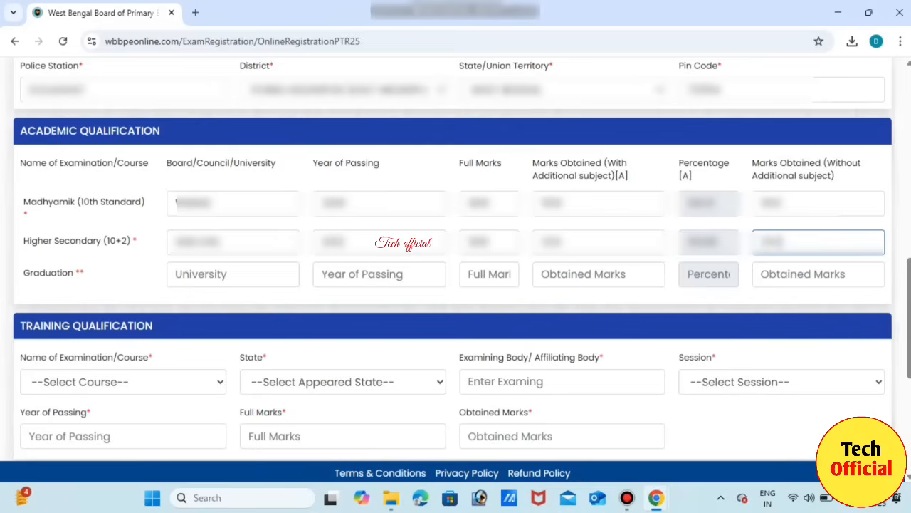
pyautogui.press('Tab')
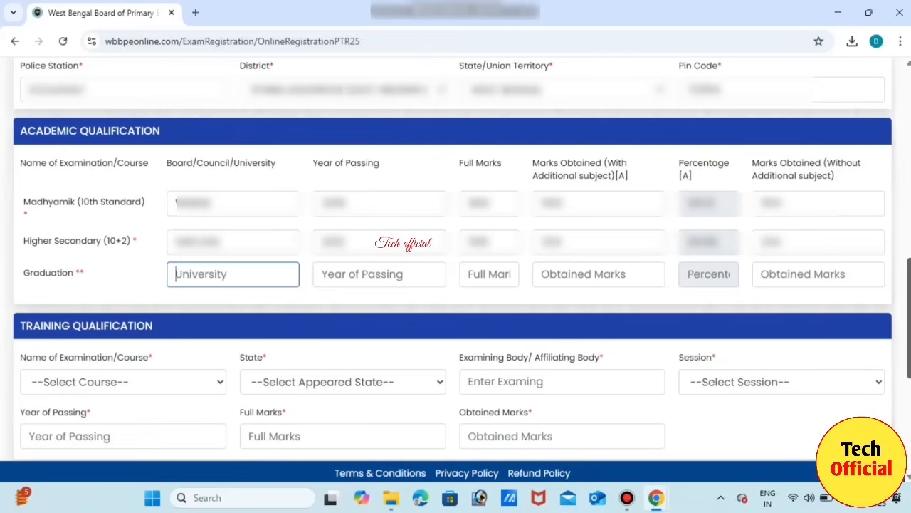
# Set the training course to 2 YEAR DIPLOMA IN ELEMENTARY EDUCATION (D.EL.ED) and state to WEST BENGAL
pyautogui.scroll(-3, 455, 270)
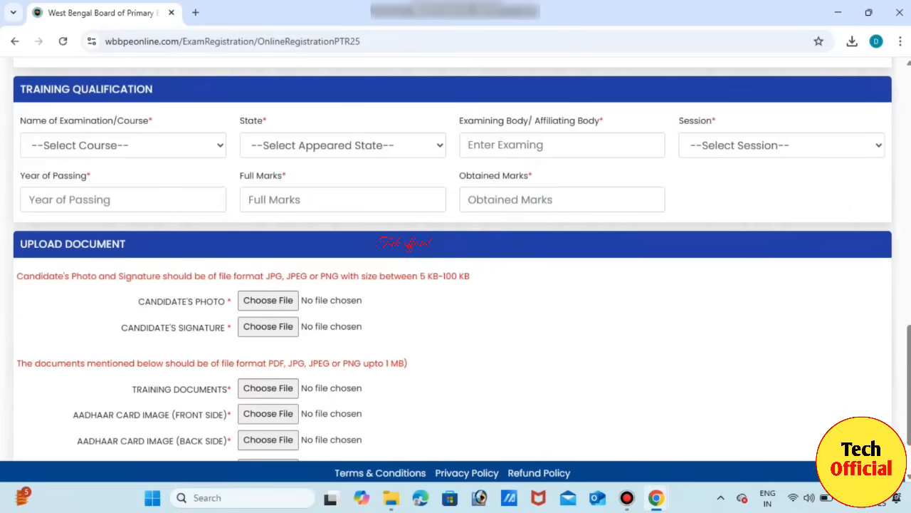
pyautogui.click(123, 145)
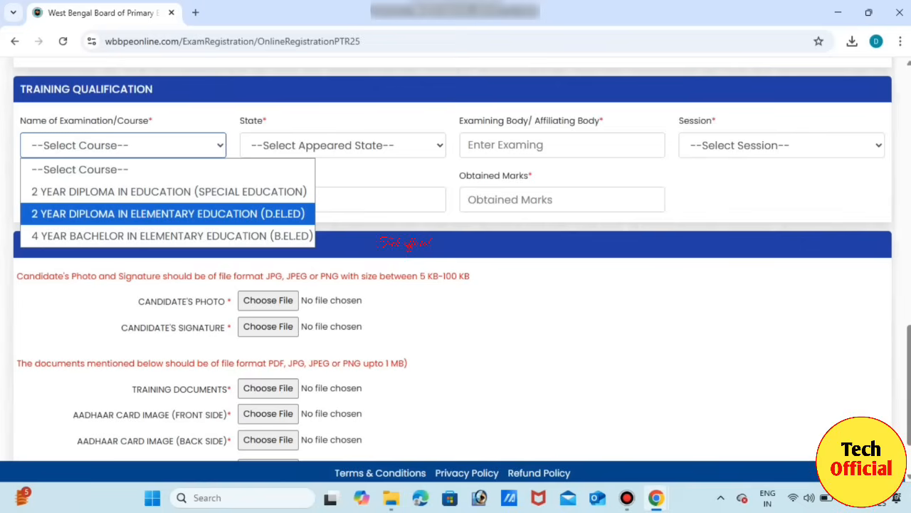
pyautogui.click(168, 214)
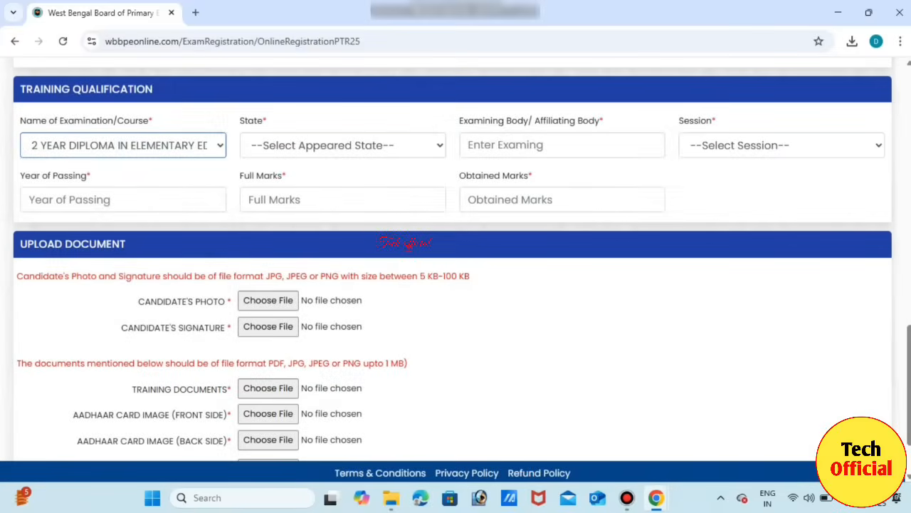
pyautogui.click(343, 145)
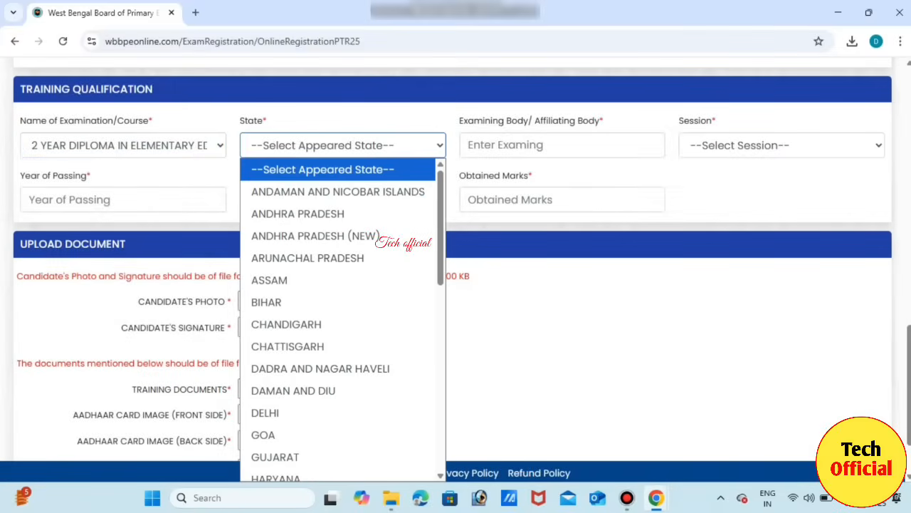
pyautogui.scroll(-5, 342, 320)
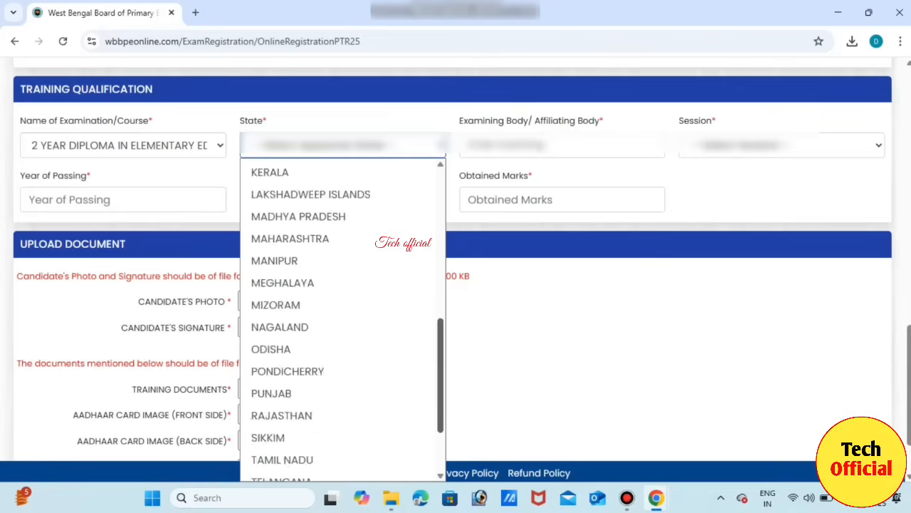
pyautogui.scroll(5, 342, 321)
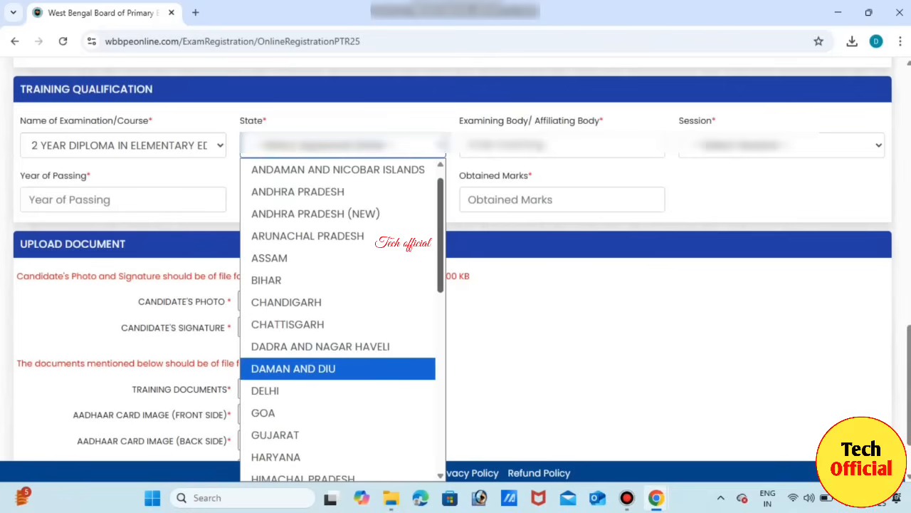
pyautogui.scroll(-7, 341, 321)
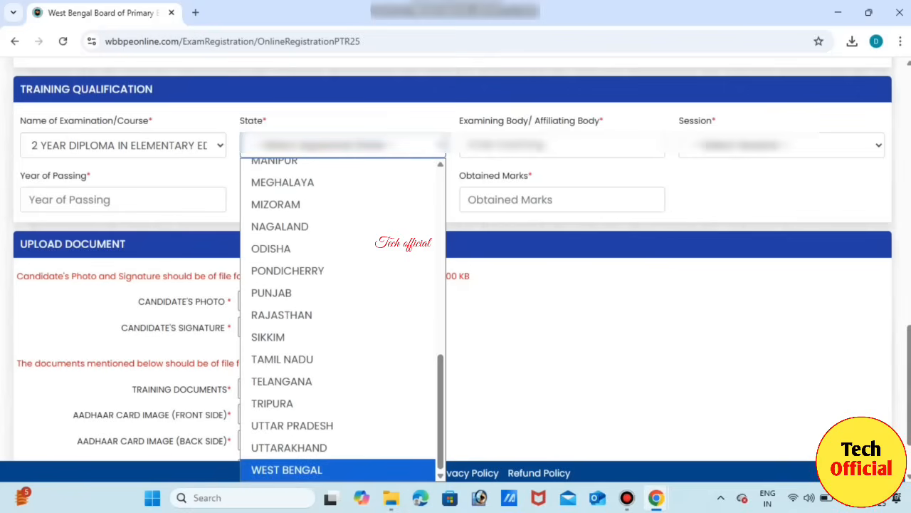
pyautogui.click(287, 469)
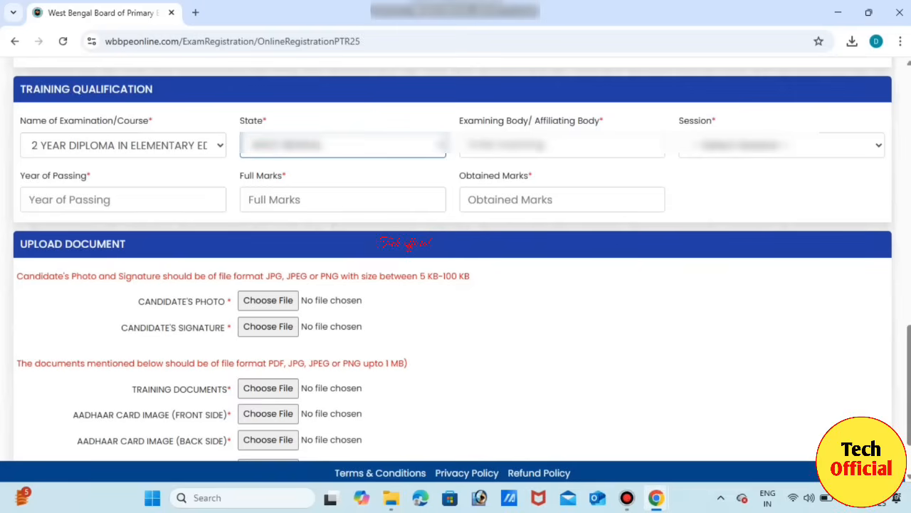
pyautogui.click(544, 145)
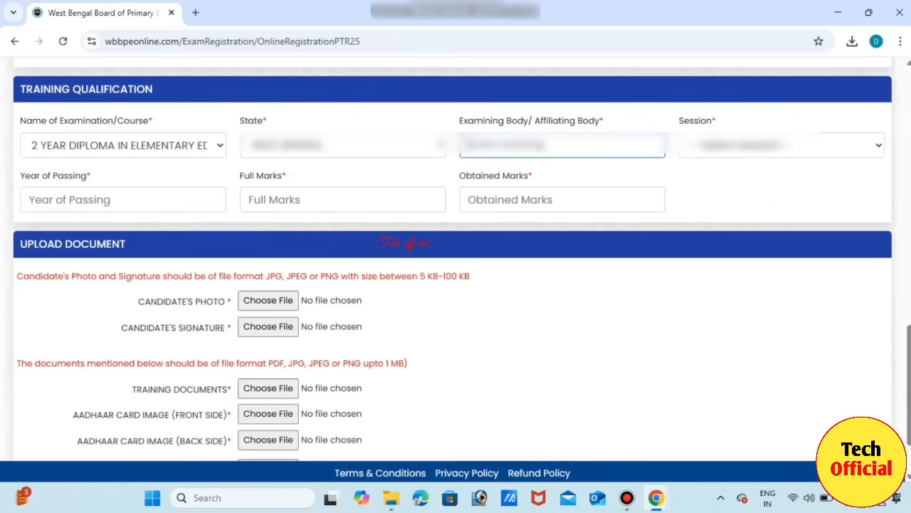
# Choose 2020-2022 as the training session and enter 2022 as the year of passing
pyautogui.click(781, 145)
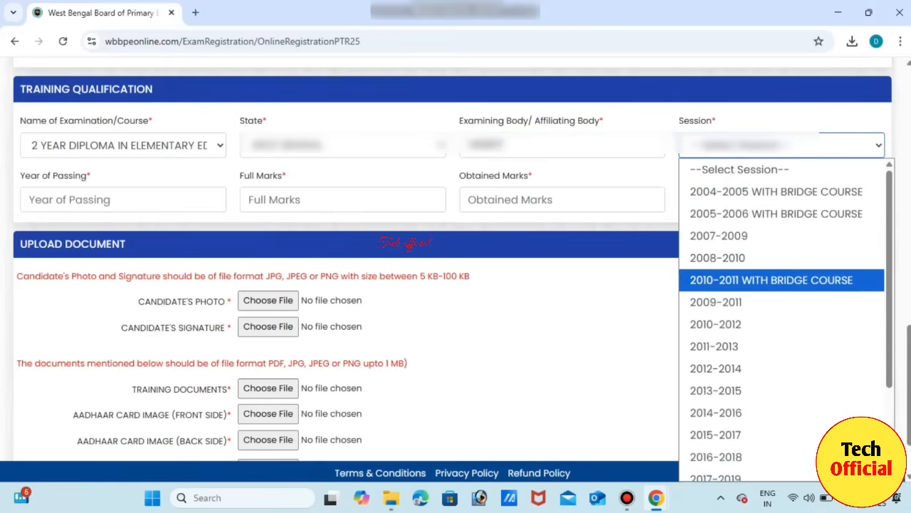
pyautogui.scroll(-3, 782, 321)
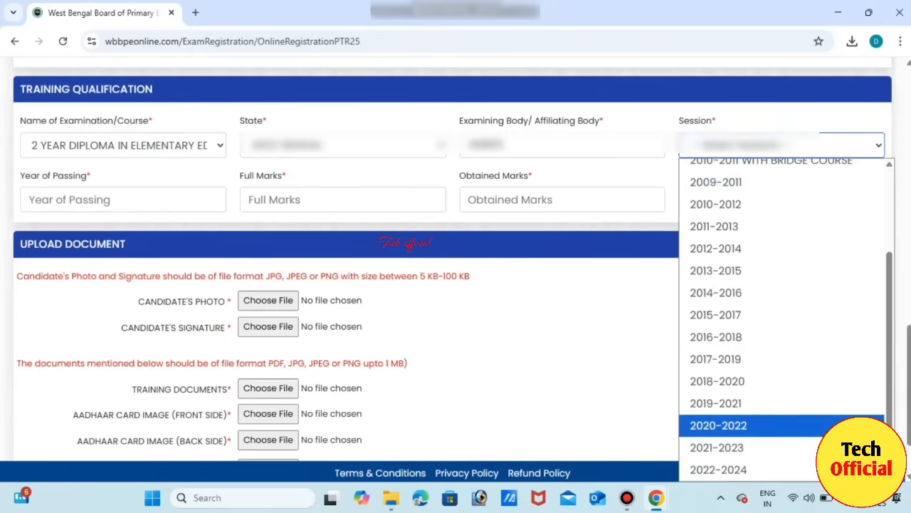
pyautogui.click(718, 425)
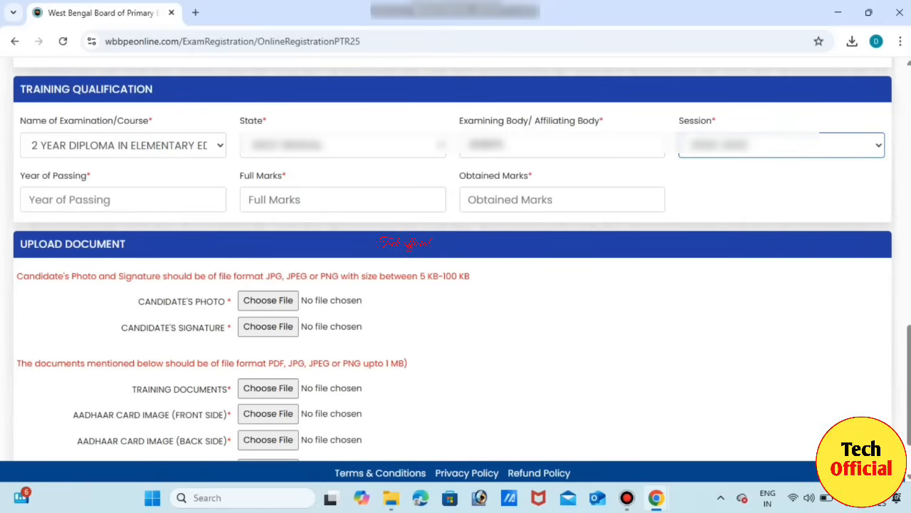
pyautogui.click(123, 200)
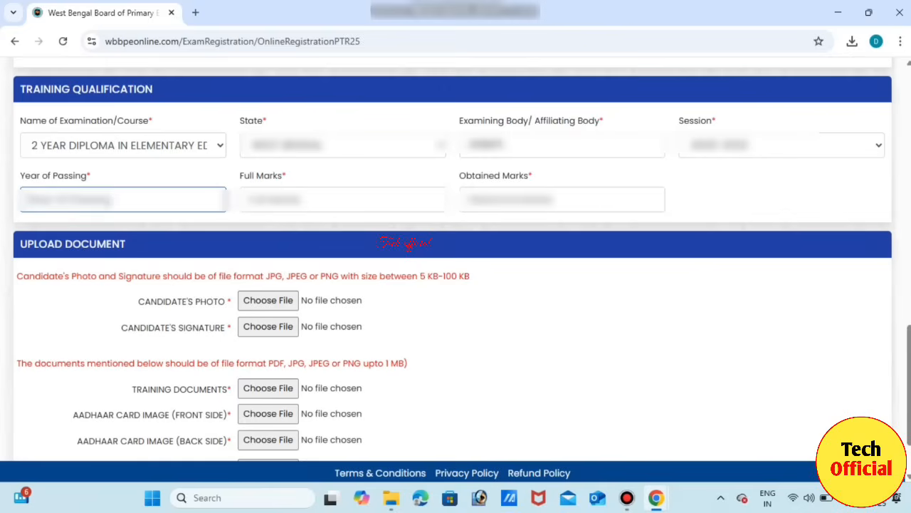
pyautogui.write('2022')
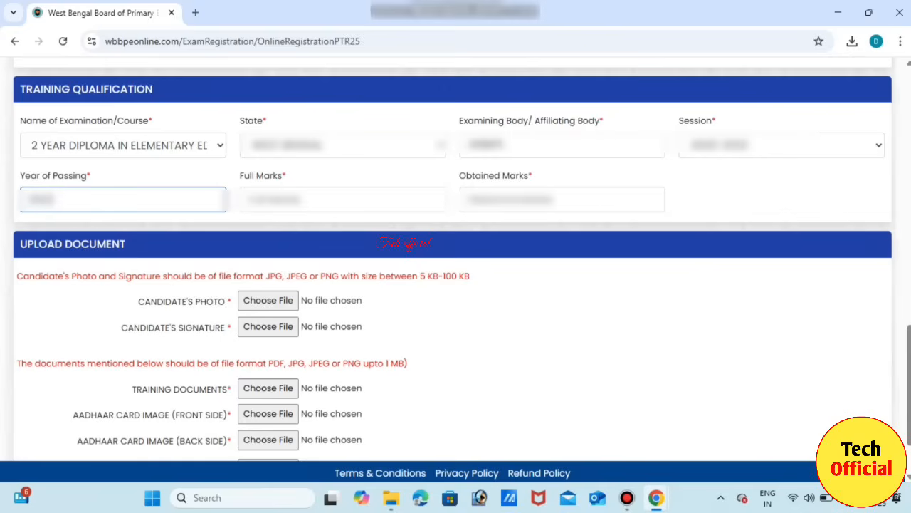
pyautogui.click(250, 200)
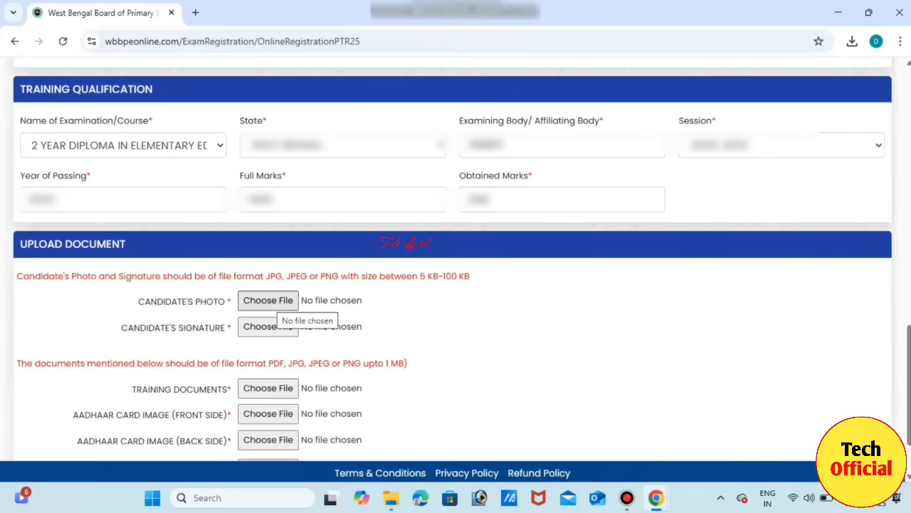
# Attach the candidate's photo and signature image files in the Upload Document section
pyautogui.click(271, 302)
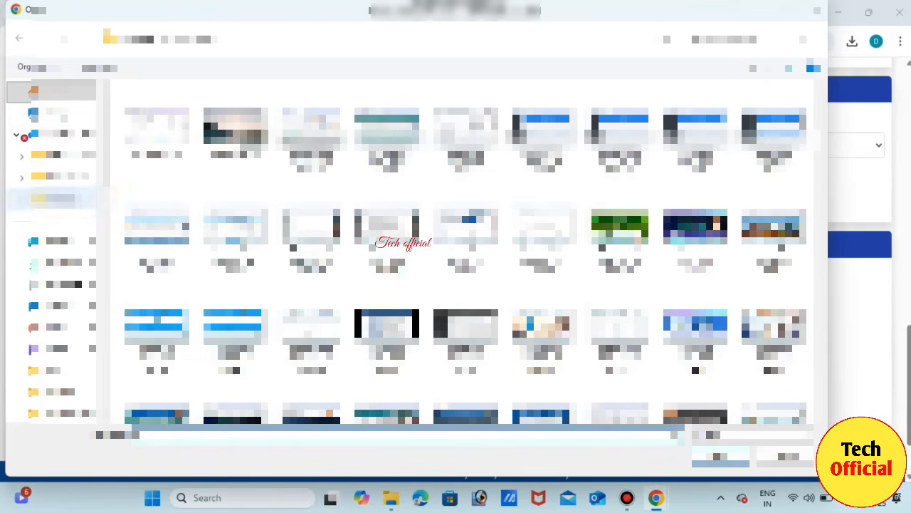
pyautogui.scroll(-3, 56, 197)
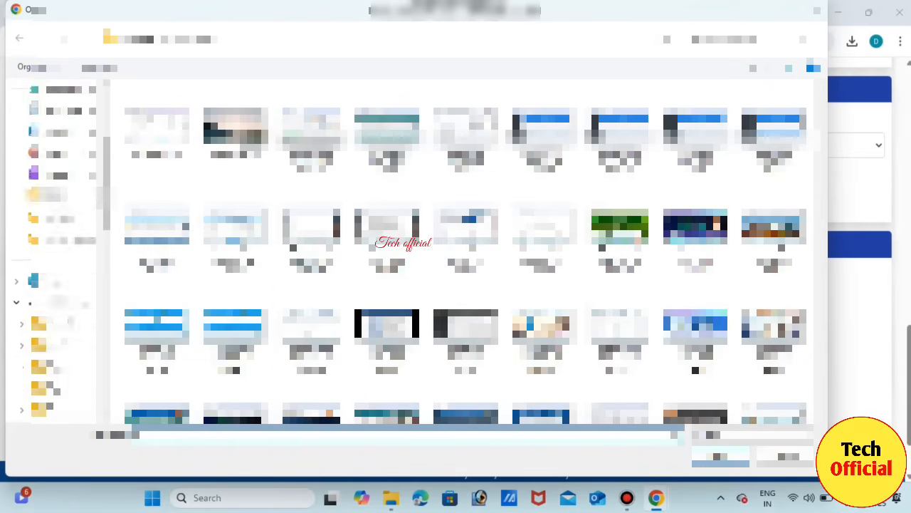
pyautogui.doubleClick(153, 125)
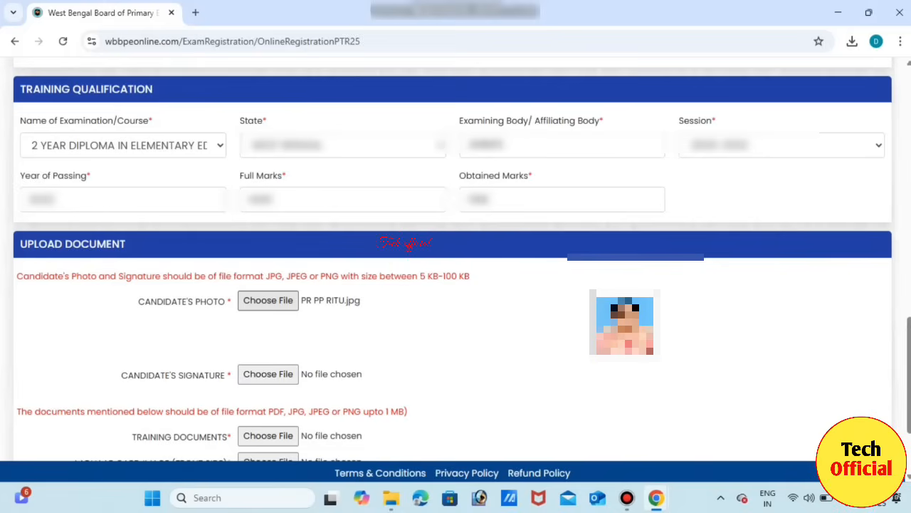
pyautogui.click(268, 374)
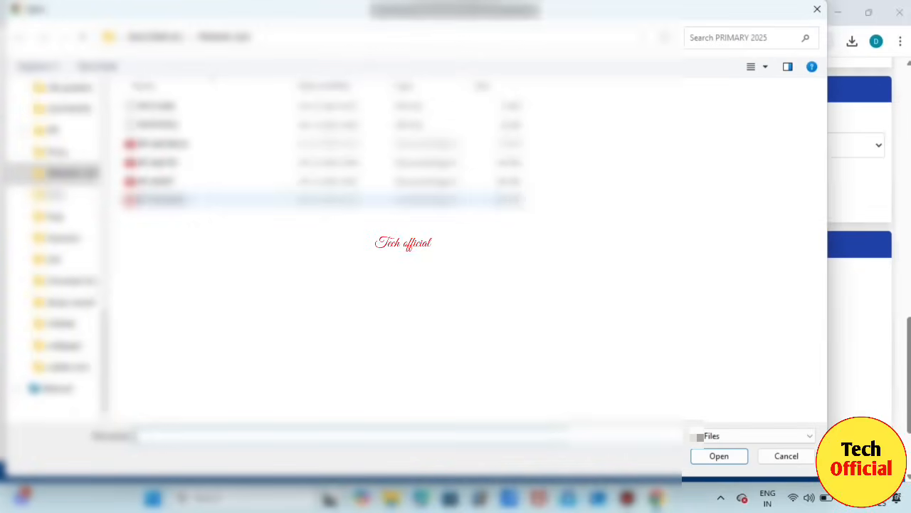
pyautogui.click(157, 106)
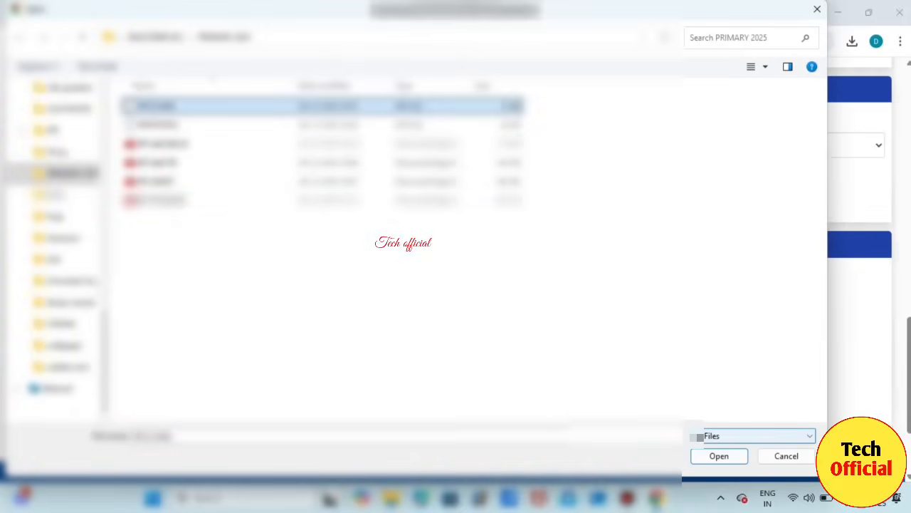
pyautogui.click(719, 455)
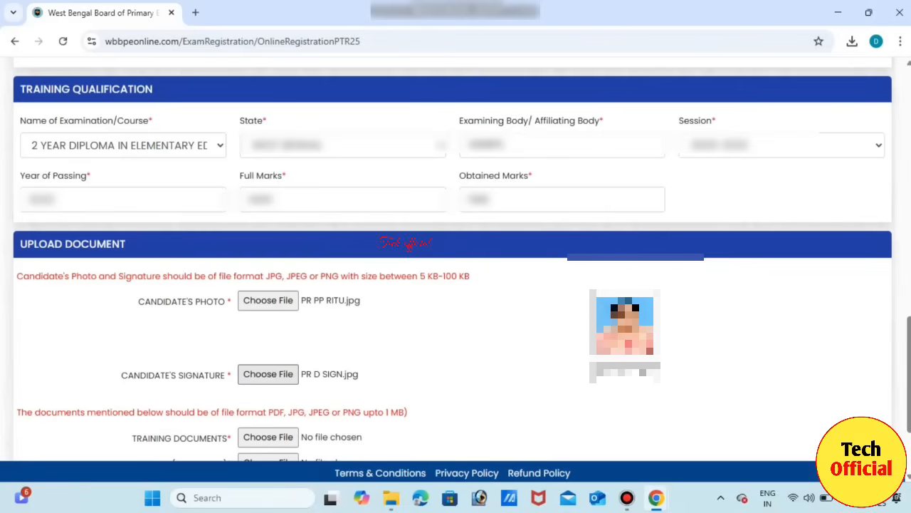
pyautogui.scroll(-2, 455, 270)
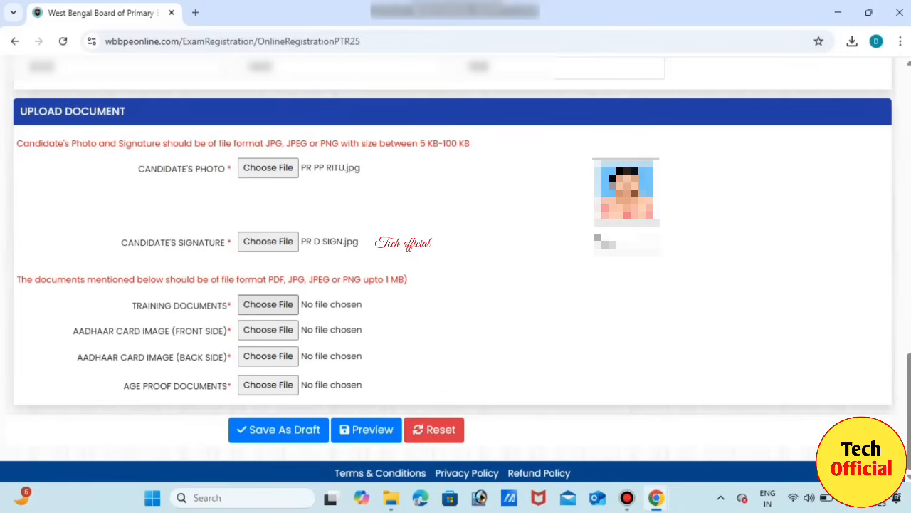
# Attach RP TRAINING.pdf as the training document and the Aadhaar front-side file
pyautogui.click(268, 304)
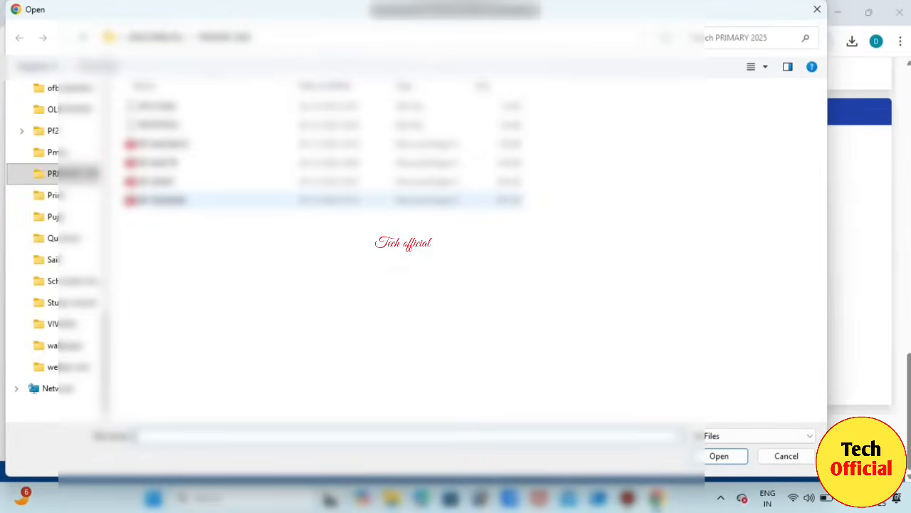
pyautogui.click(178, 200)
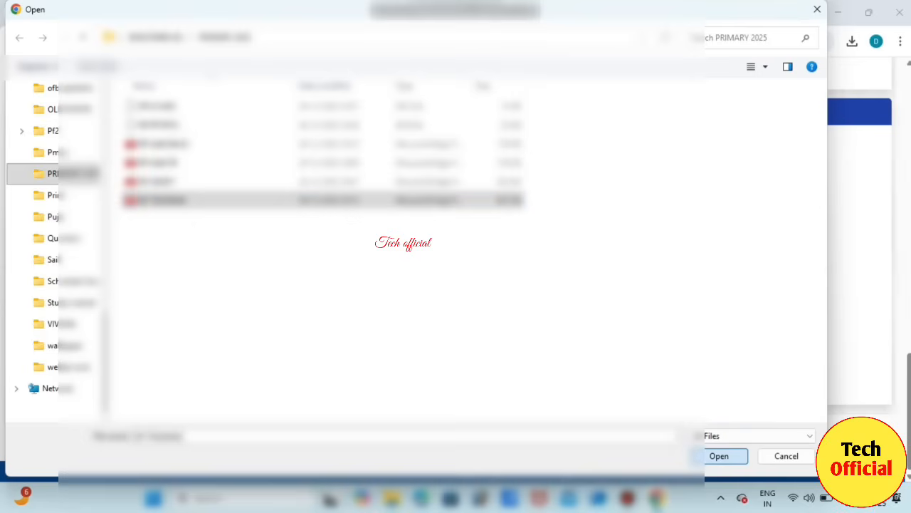
pyautogui.click(719, 455)
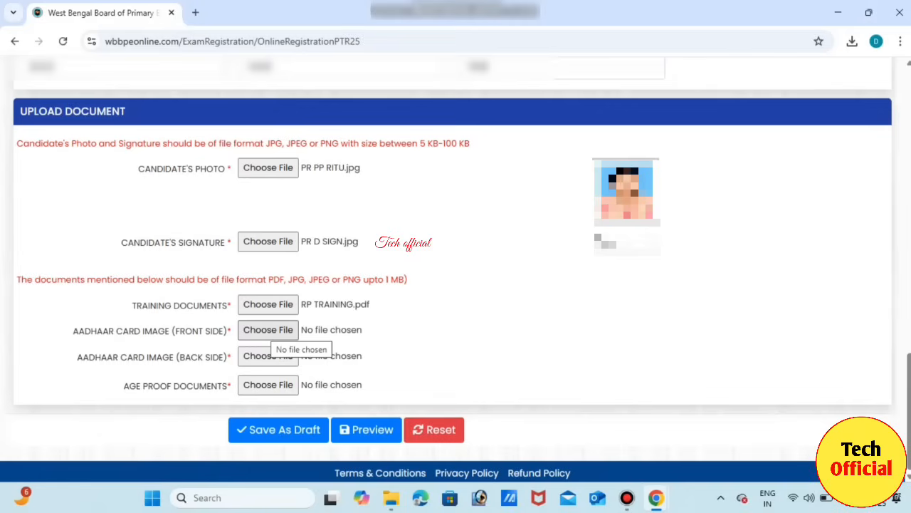
pyautogui.click(269, 331)
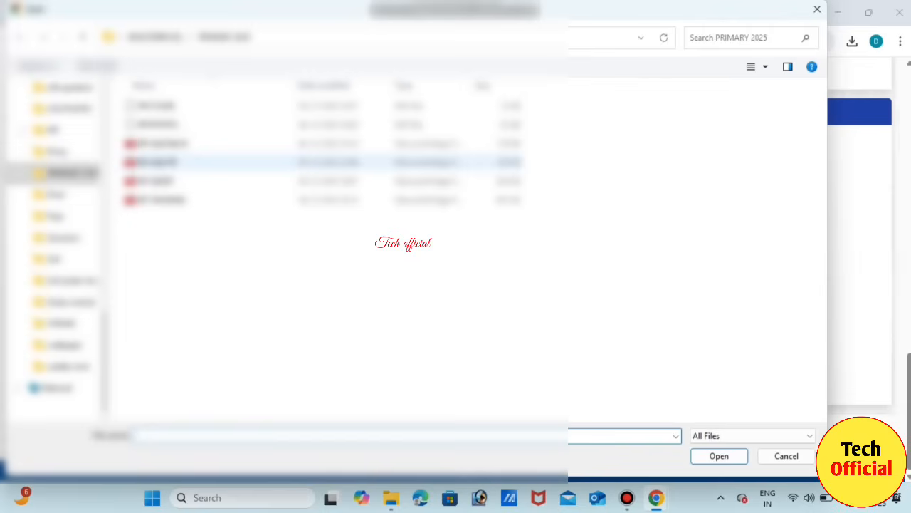
pyautogui.click(164, 163)
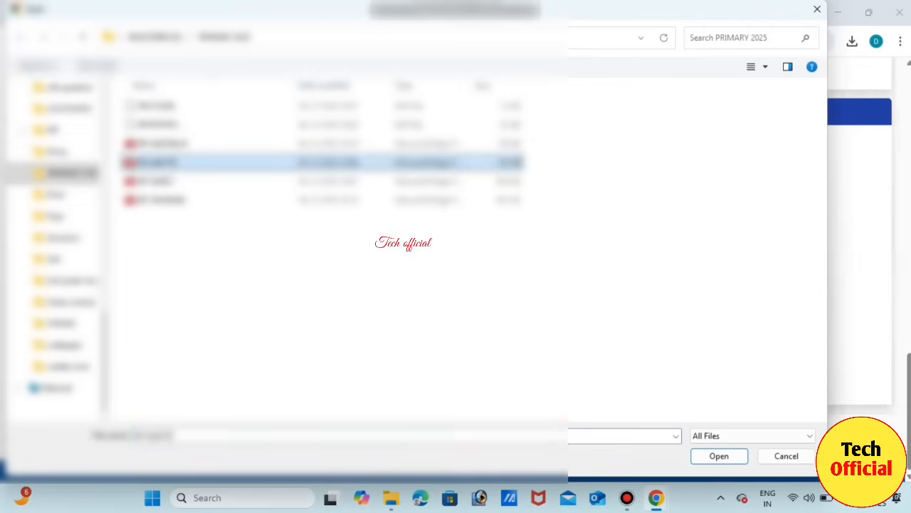
pyautogui.click(719, 456)
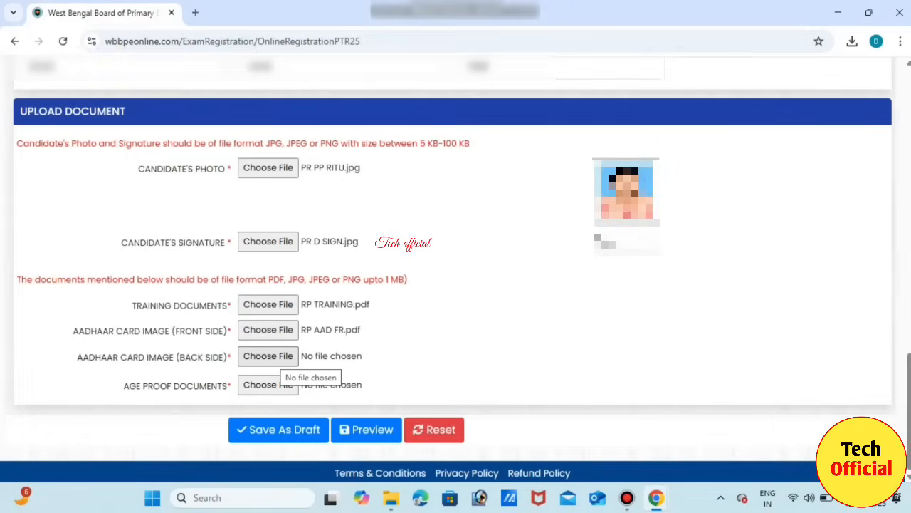
# Attach RP AAD BACK.pdf for the Aadhaar back side and RP ADMIT.pdf as age proof
pyautogui.click(271, 356)
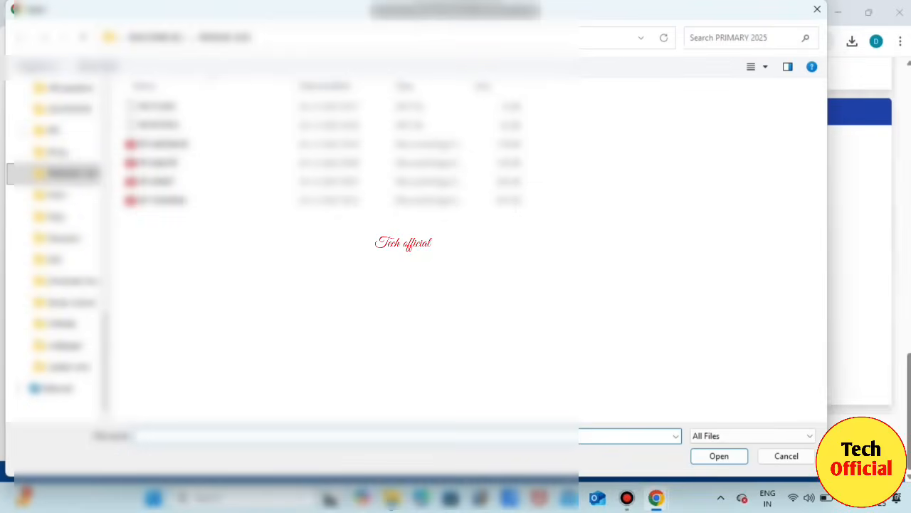
pyautogui.click(177, 145)
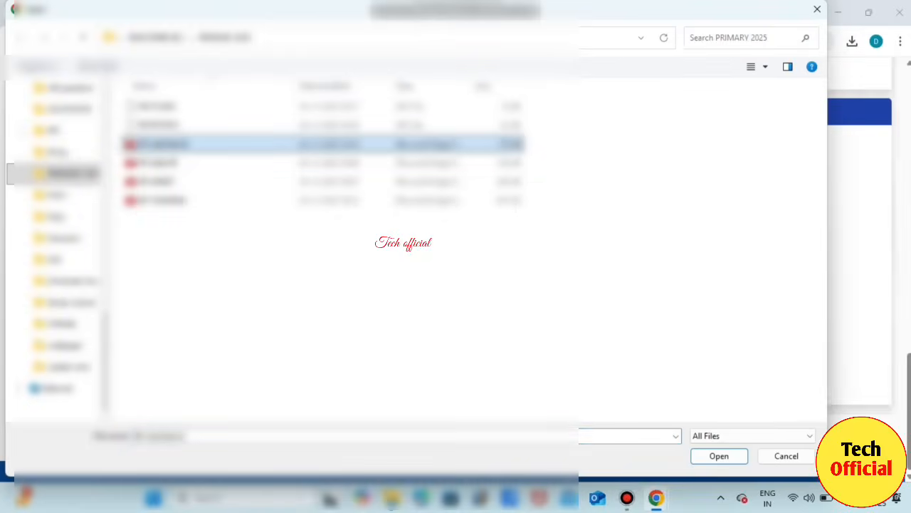
pyautogui.click(719, 456)
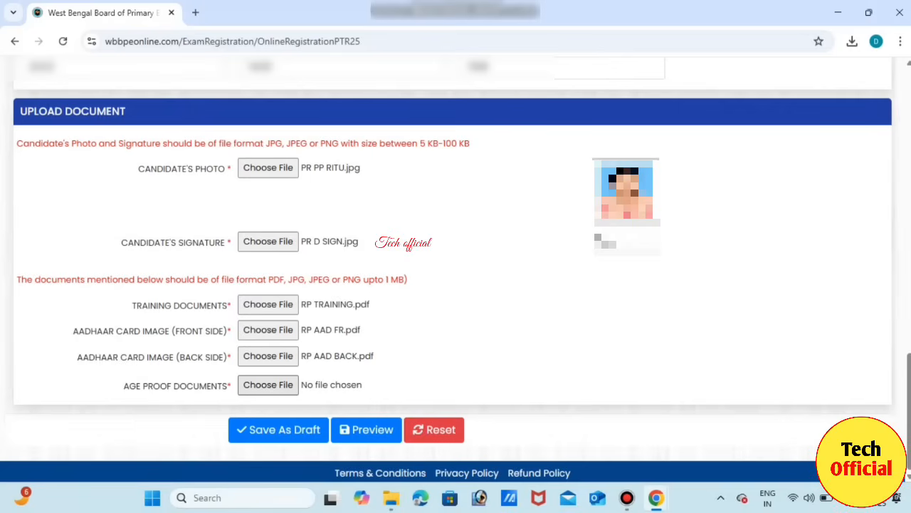
pyautogui.click(268, 384)
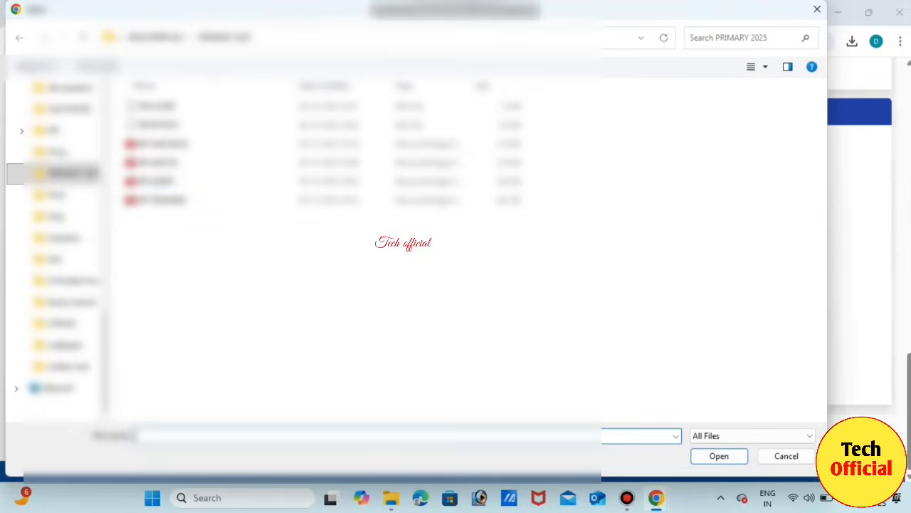
pyautogui.click(159, 181)
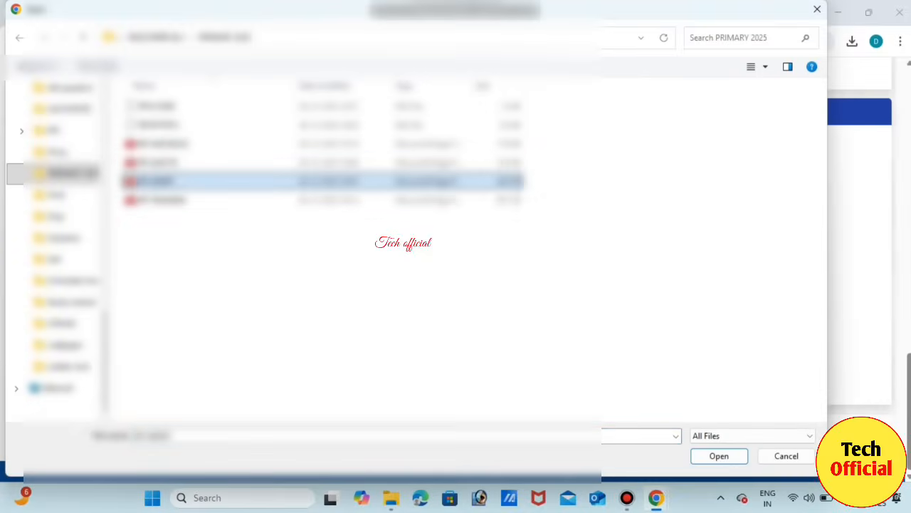
pyautogui.click(719, 455)
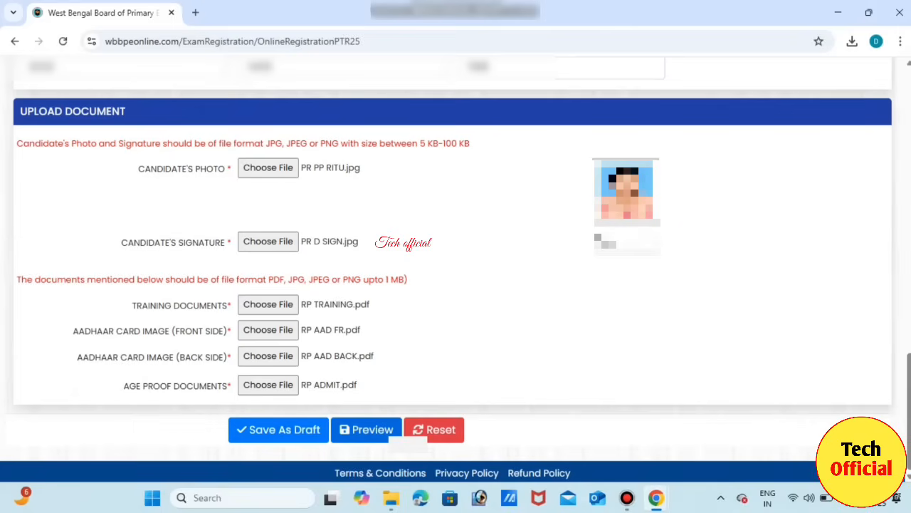
# Preview the application and tick all five declaration checkboxes
pyautogui.click(379, 430)
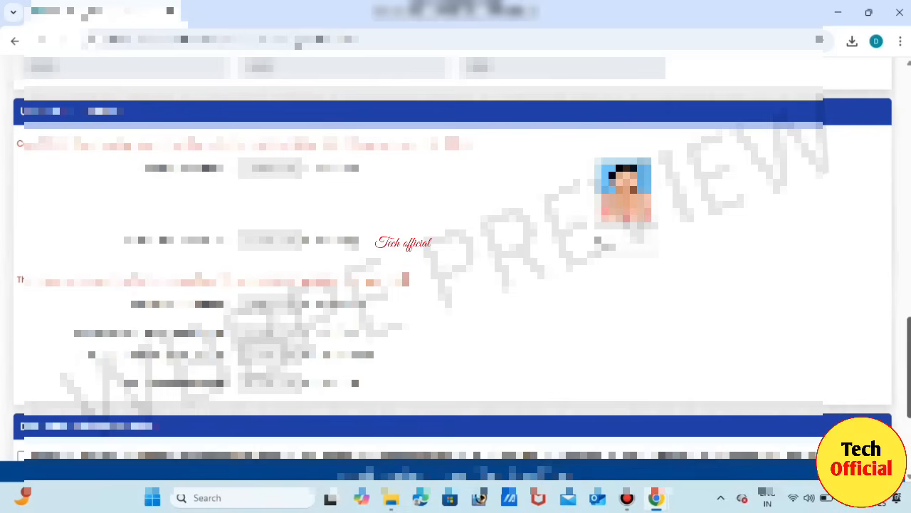
pyautogui.scroll(10, 453, 259)
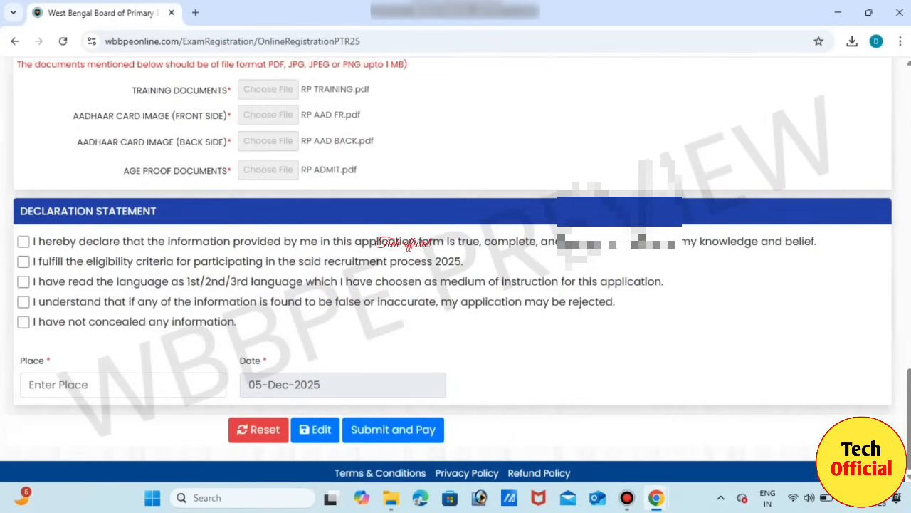
pyautogui.click(23, 242)
pyautogui.click(24, 261)
pyautogui.click(23, 281)
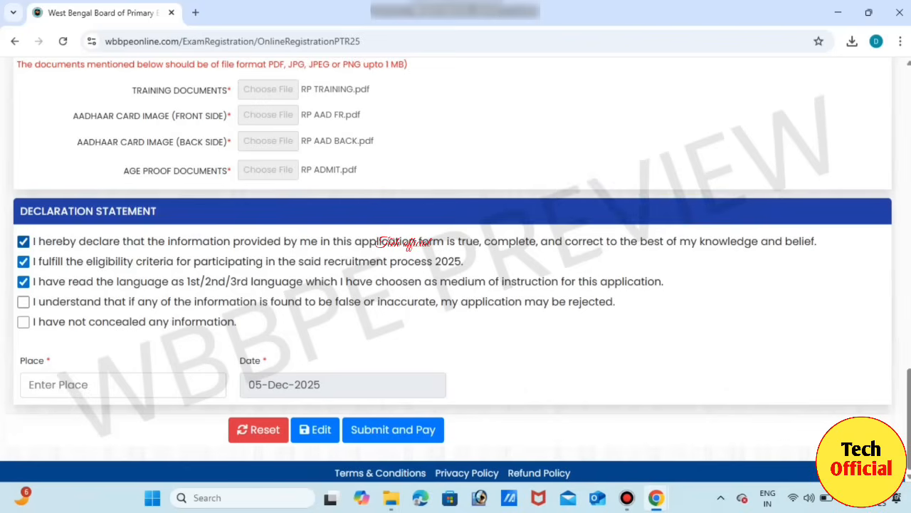
pyautogui.click(24, 301)
pyautogui.click(24, 322)
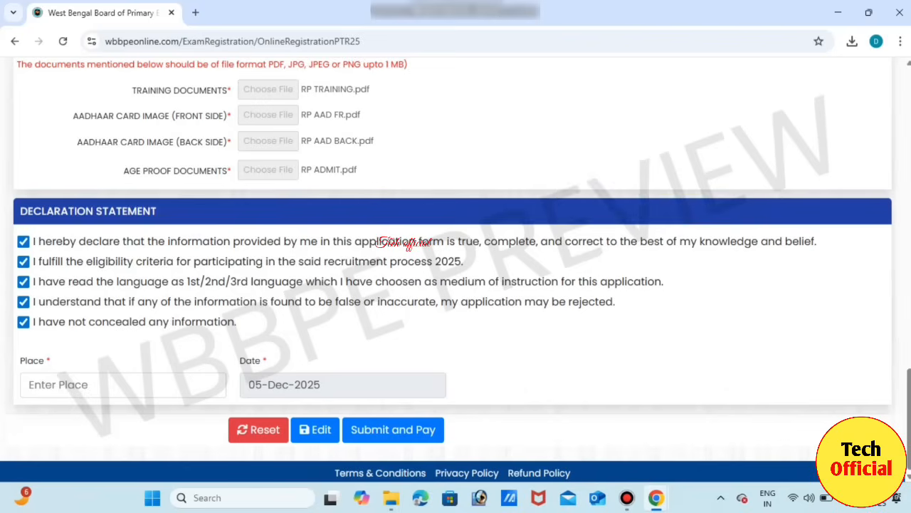
# Enter PUR as the place and submit the application to proceed to payment
pyautogui.click(123, 385)
pyautogui.write('PU')
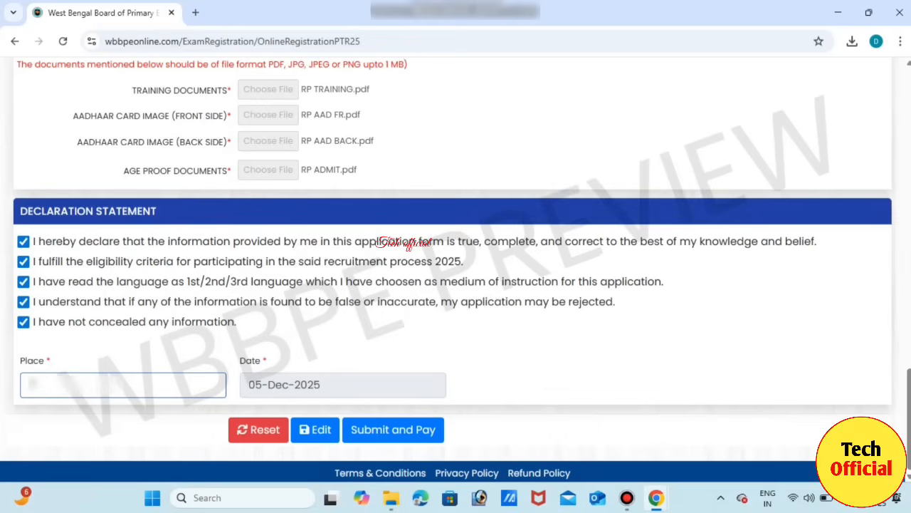
pyautogui.write('R')
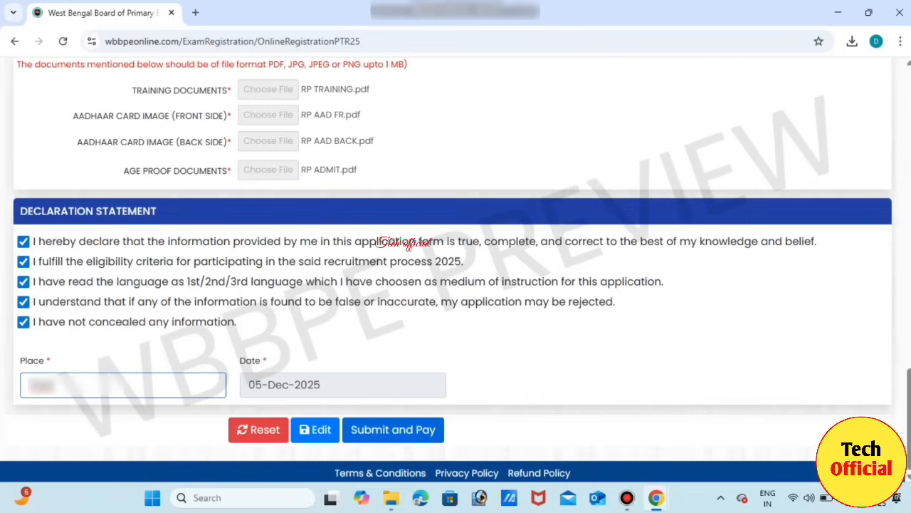
pyautogui.click(392, 430)
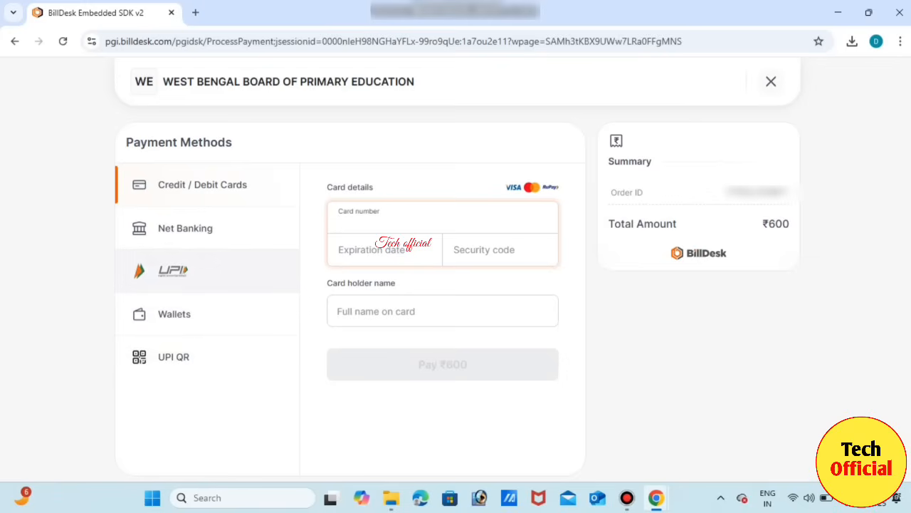
# Pay the ₹600 fee by UPI on BillDesk using the displayed QR code
pyautogui.click(171, 271)
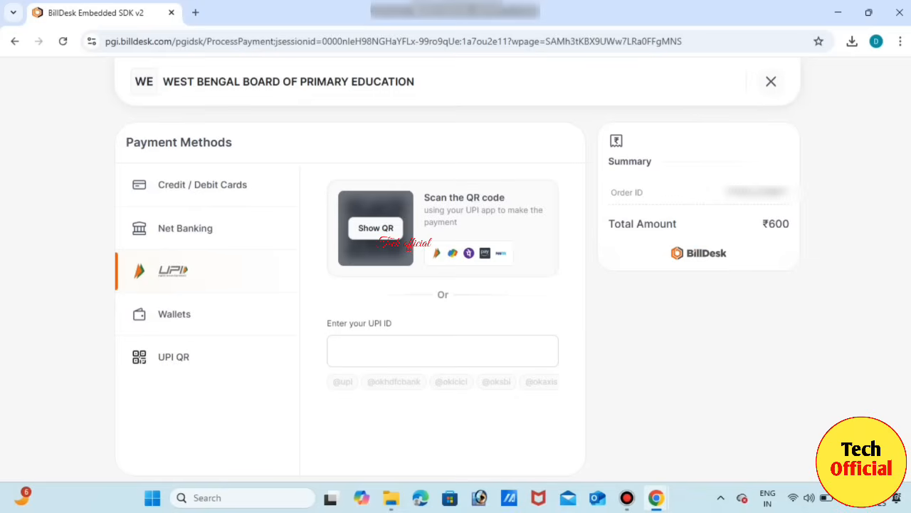
pyautogui.click(375, 228)
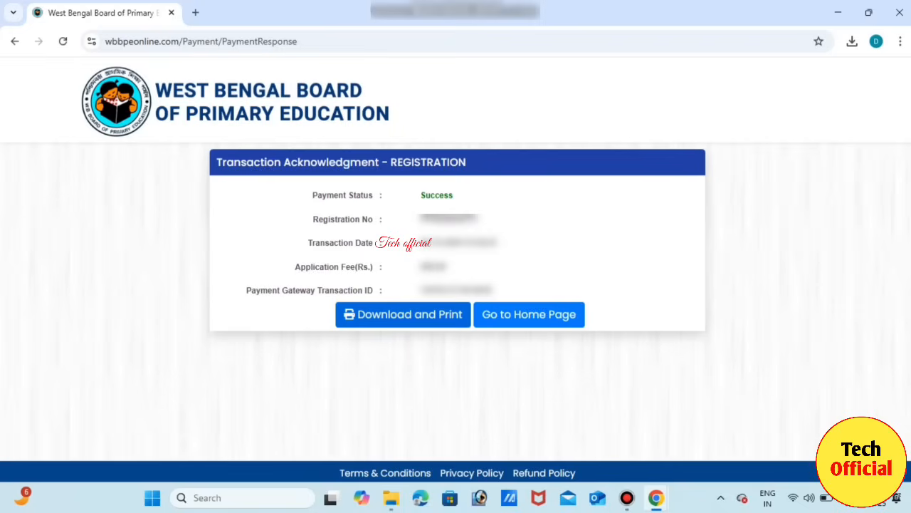
# Download the payment acknowledgement, then open Print/Download Application Form under PRIMARY TEACHER RECRUITMENT 2025
pyautogui.click(403, 314)
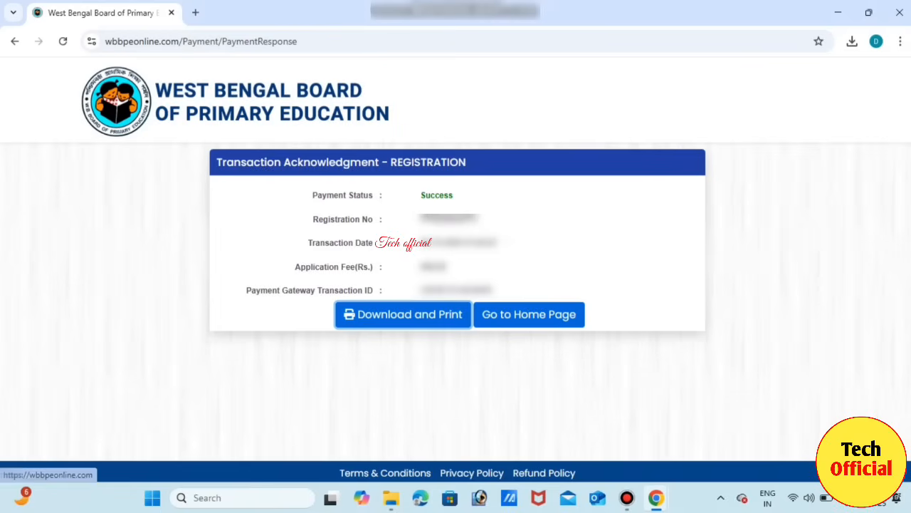
pyautogui.click(529, 314)
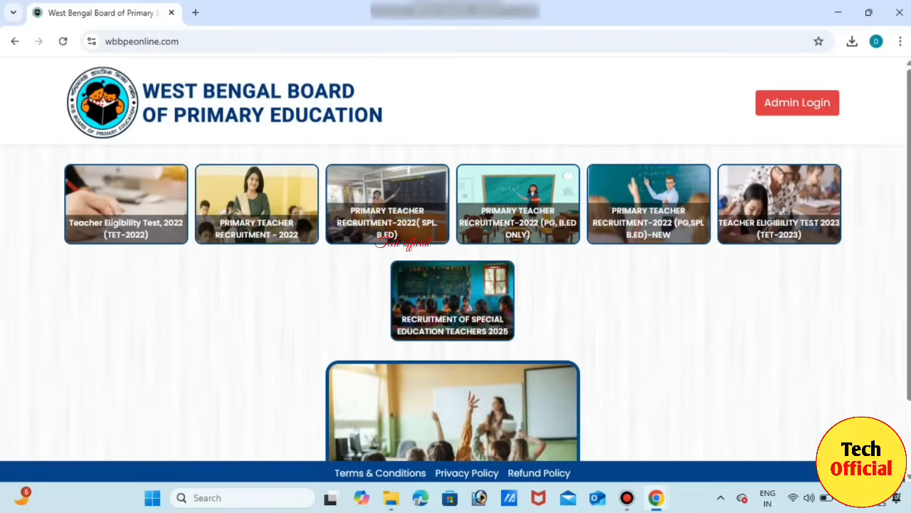
pyautogui.scroll(-1, 453, 285)
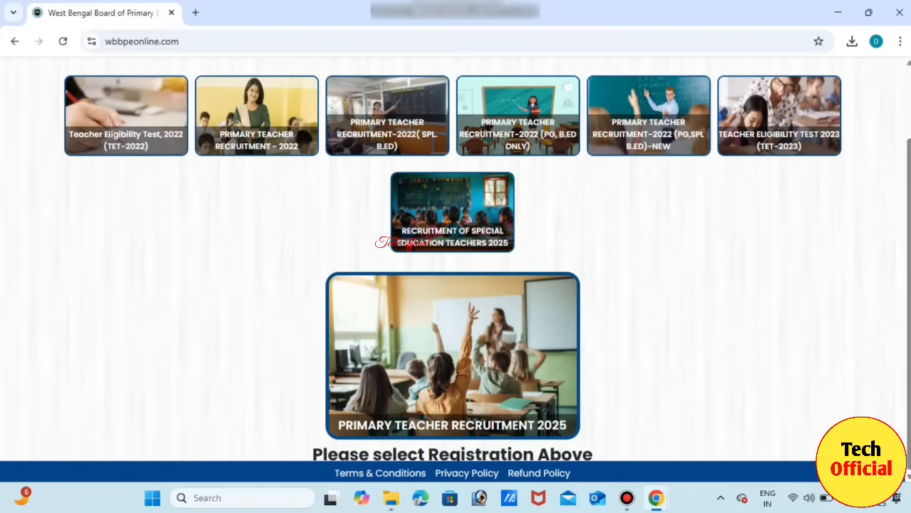
pyautogui.click(453, 355)
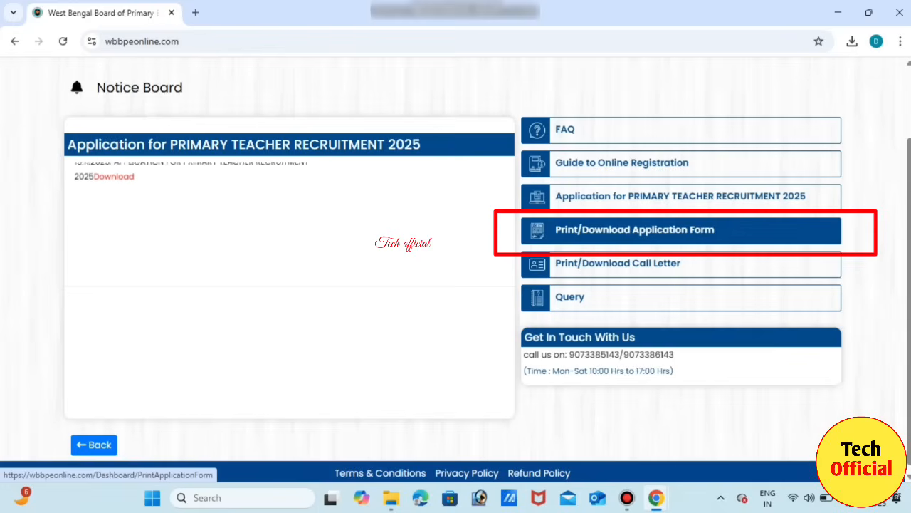
pyautogui.click(635, 230)
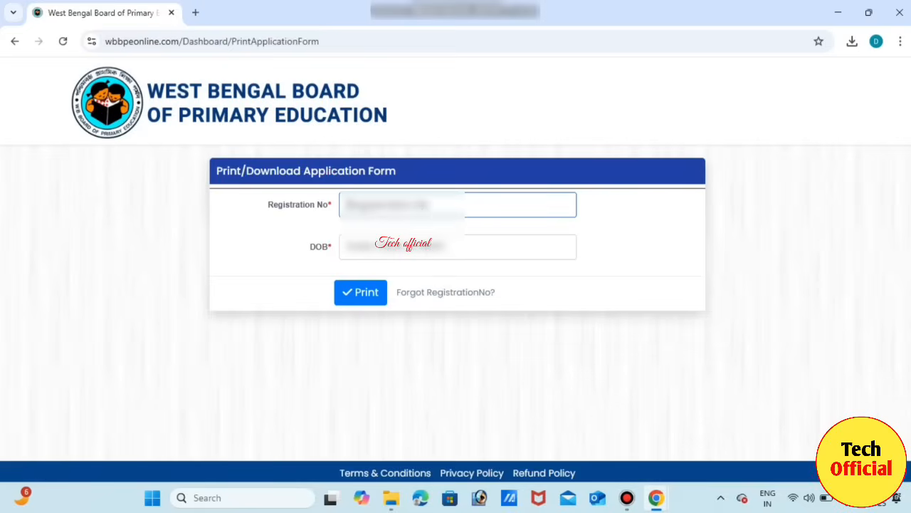
# Pick the candidate's date of birth in the DOB calendar and open the application form PDF
pyautogui.click(427, 247)
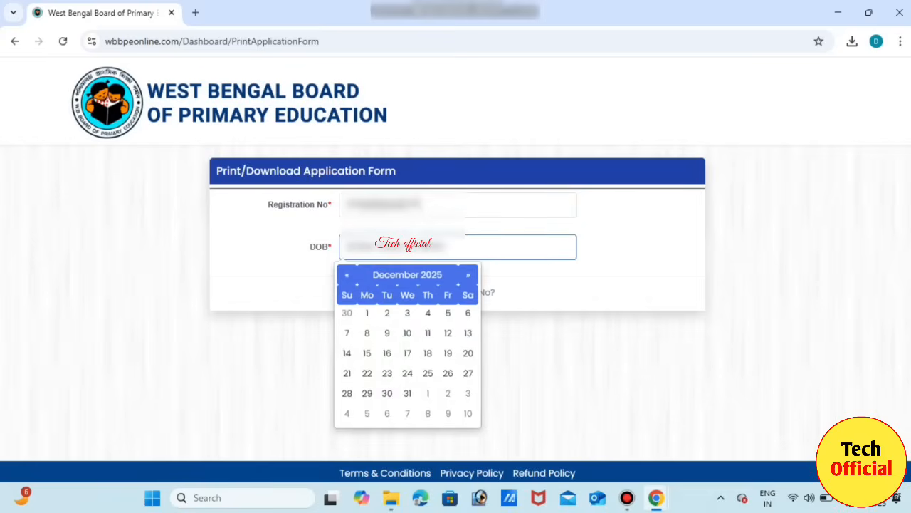
pyautogui.click(408, 275)
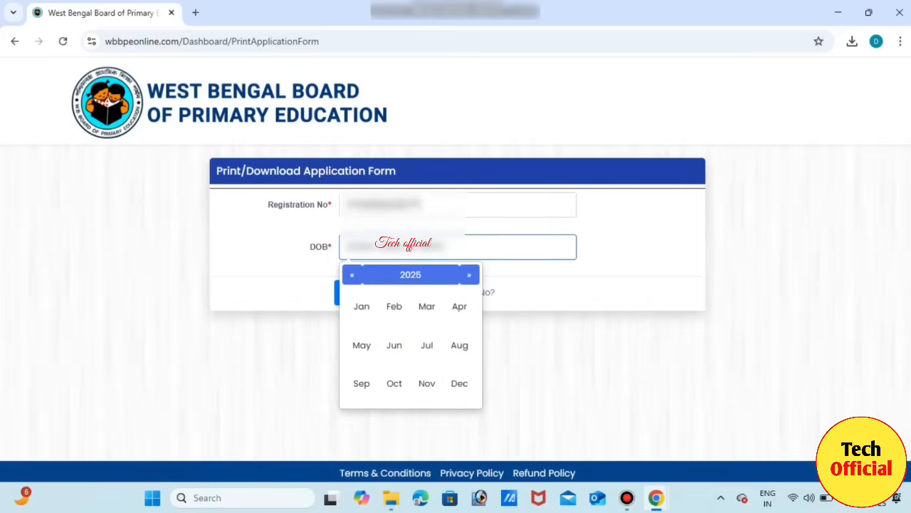
pyautogui.click(411, 275)
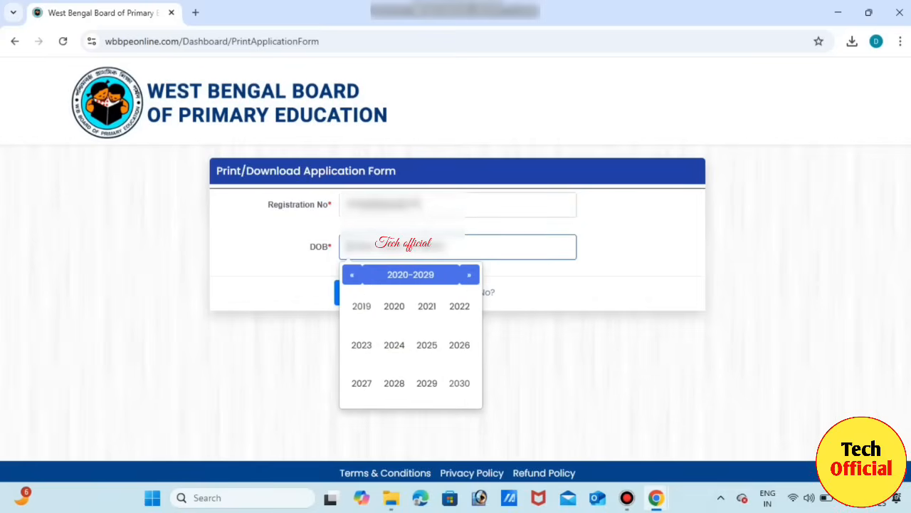
pyautogui.click(352, 275)
pyautogui.click(352, 275)
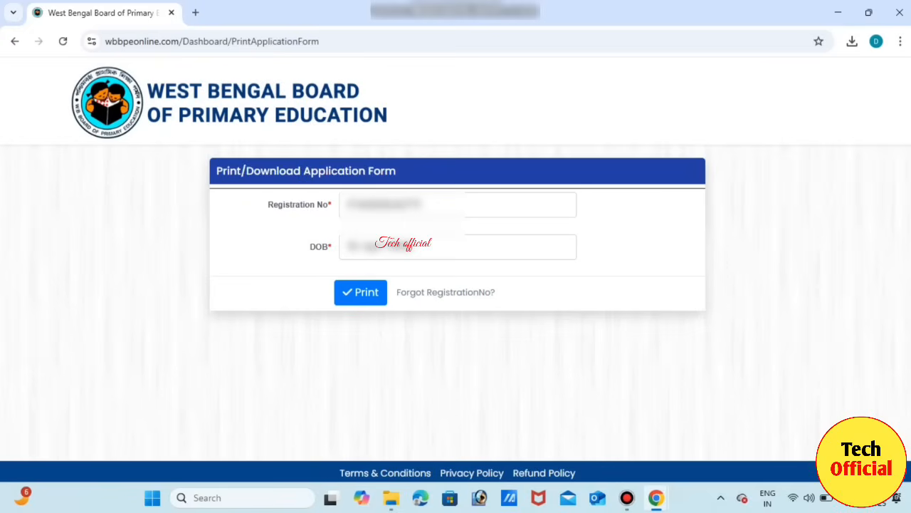
pyautogui.click(361, 292)
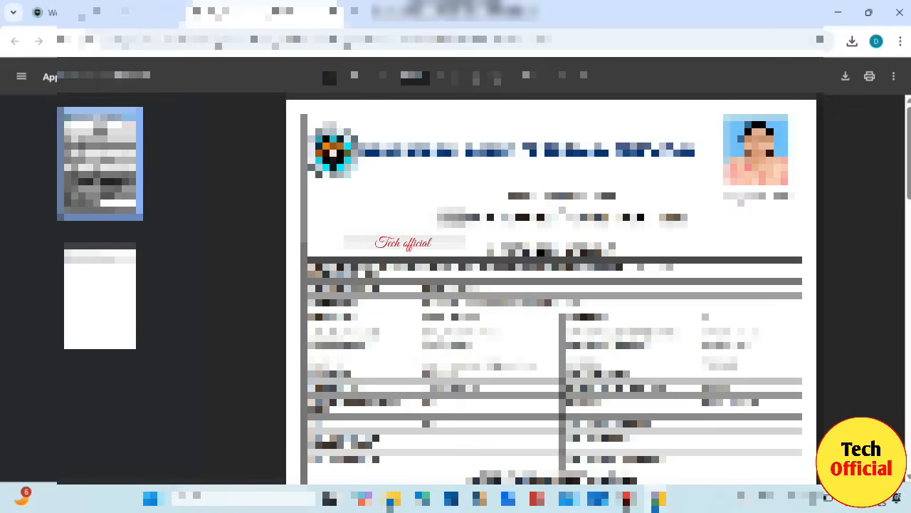